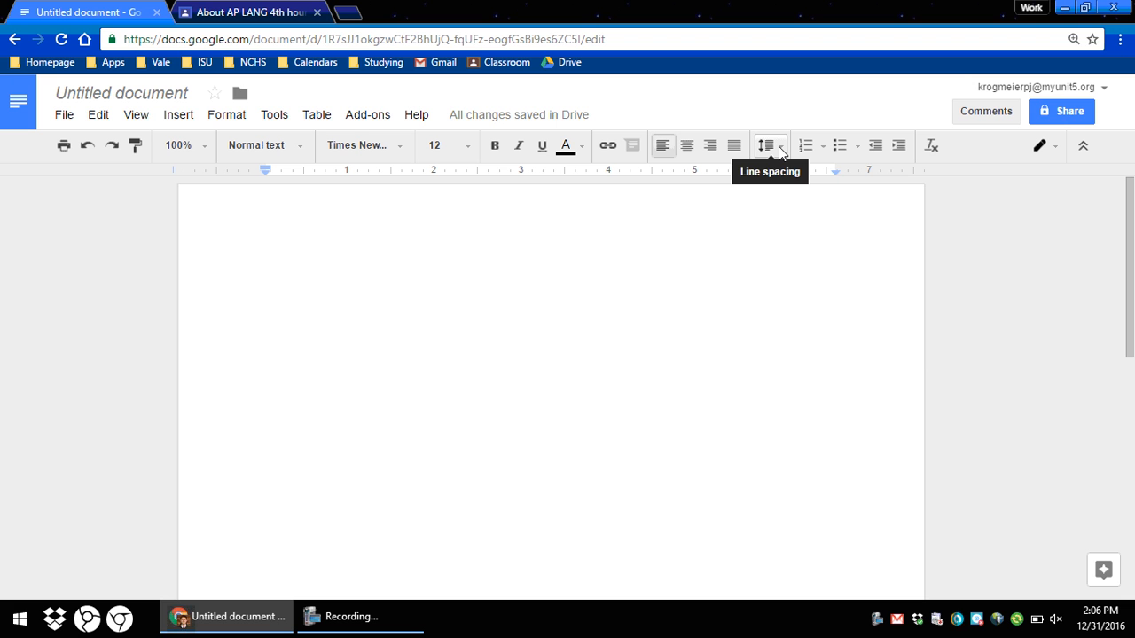
Set double line spacing for the document and insert right-aligned page numbers in the header, starting on the first page.
left_click(779, 150)
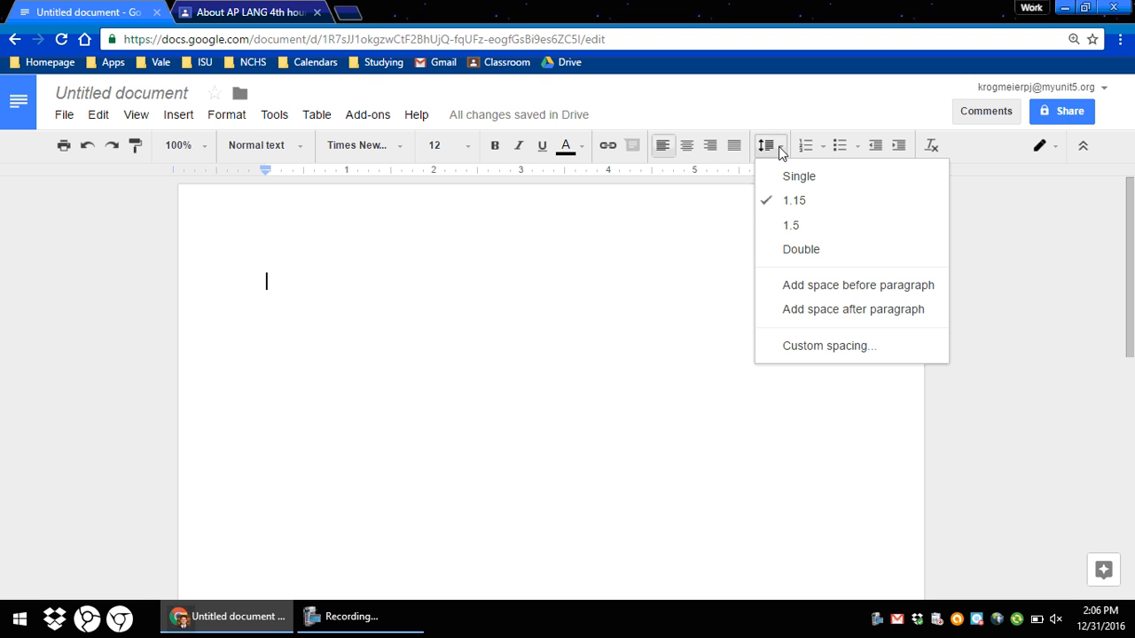
left_click(830, 259)
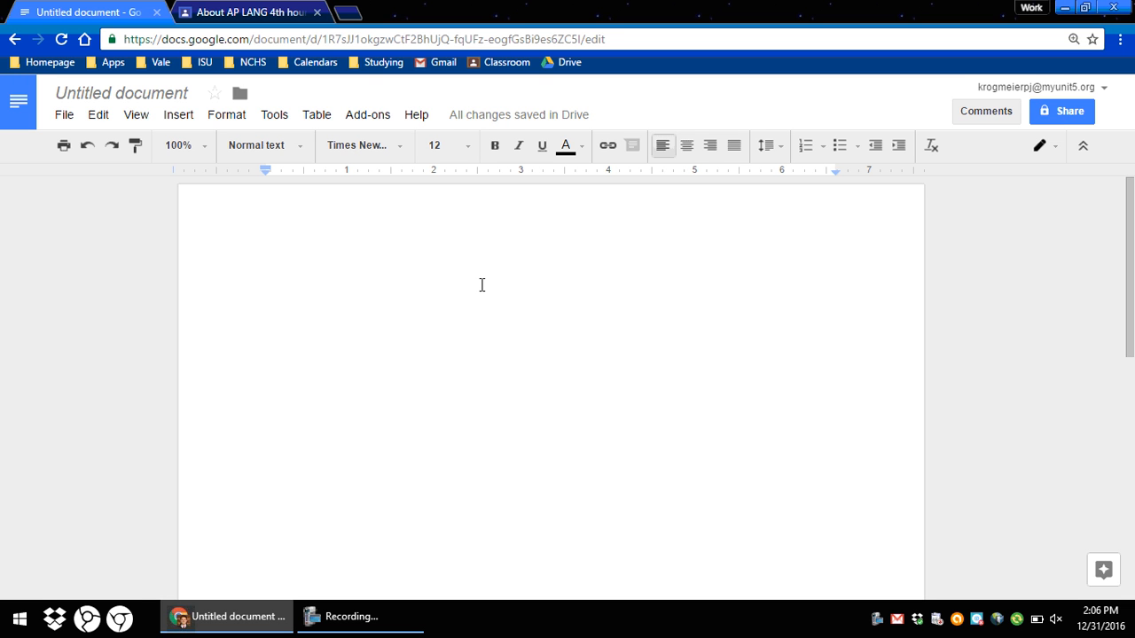
left_click(186, 116)
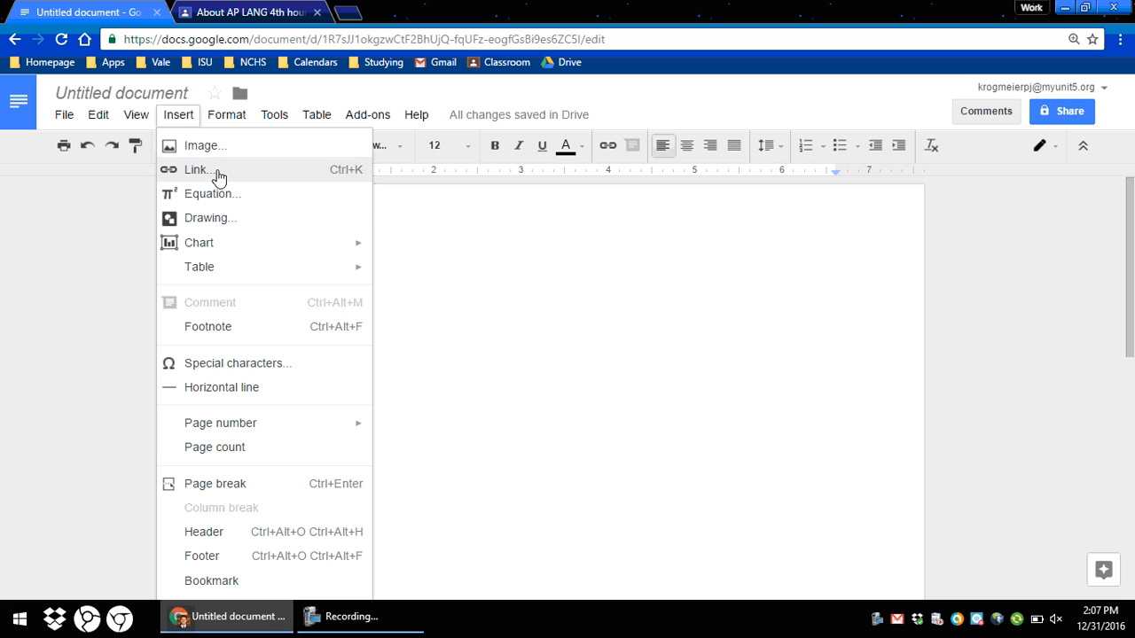
mouse_move(354, 433)
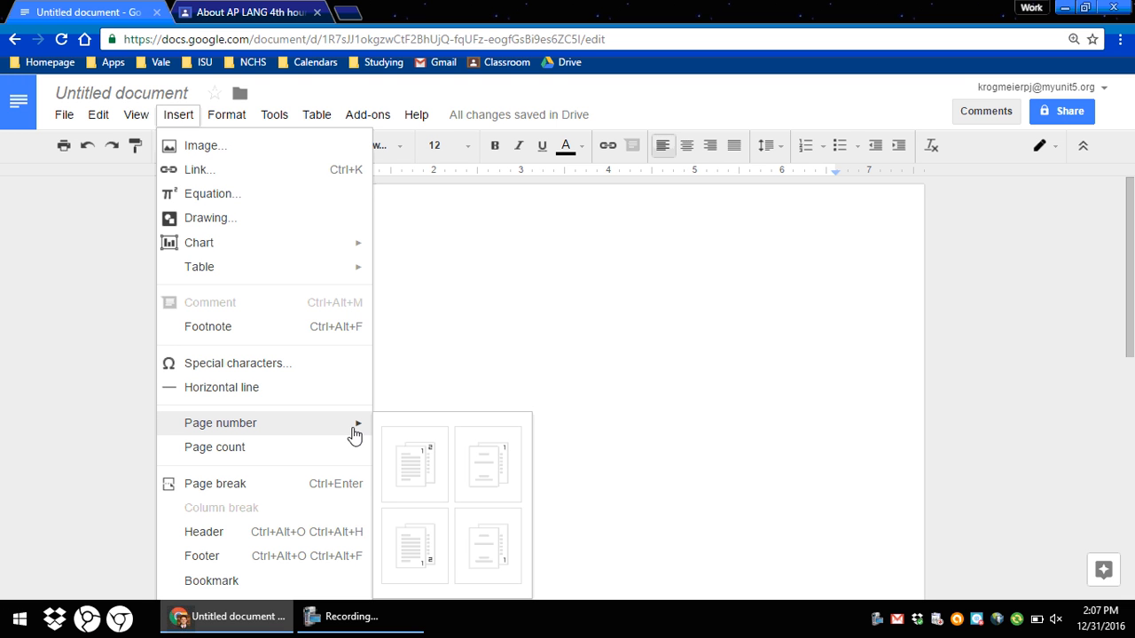
left_click(428, 461)
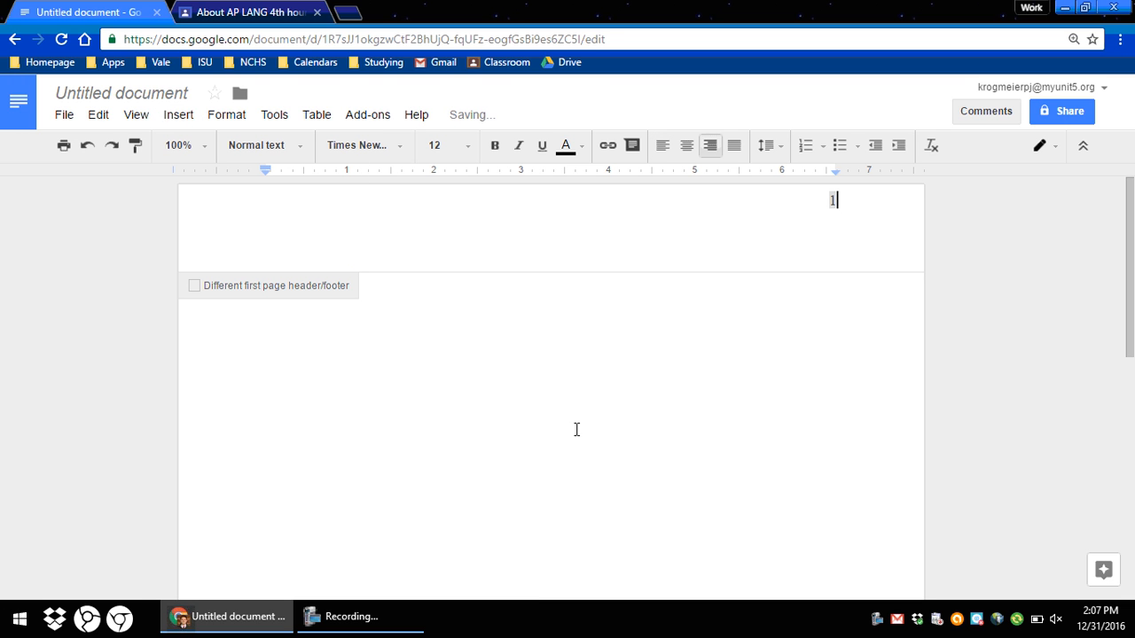
Move the header's page number down two lines and add "Potter" with a space before it, leaving the header when finished.
left_click(829, 198)
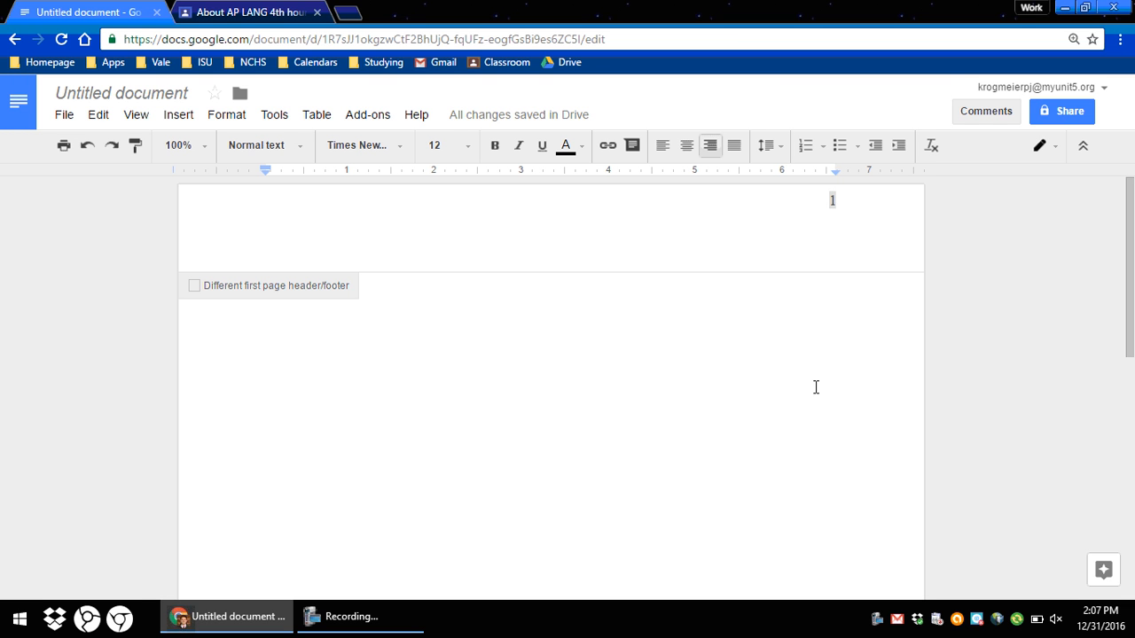
key("Return")
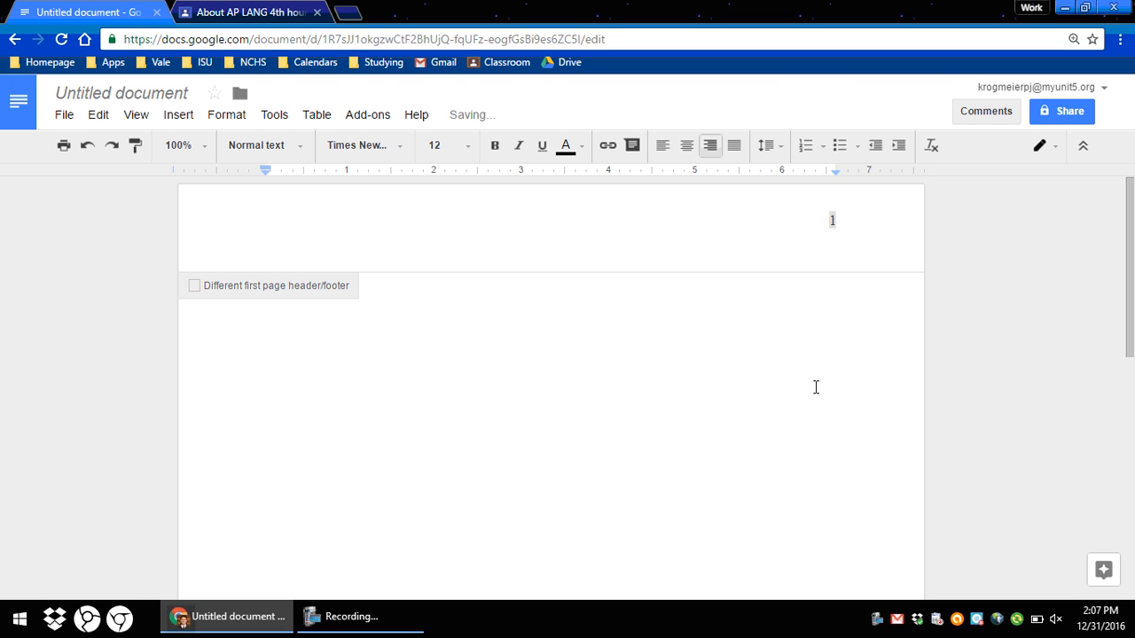
key("Return")
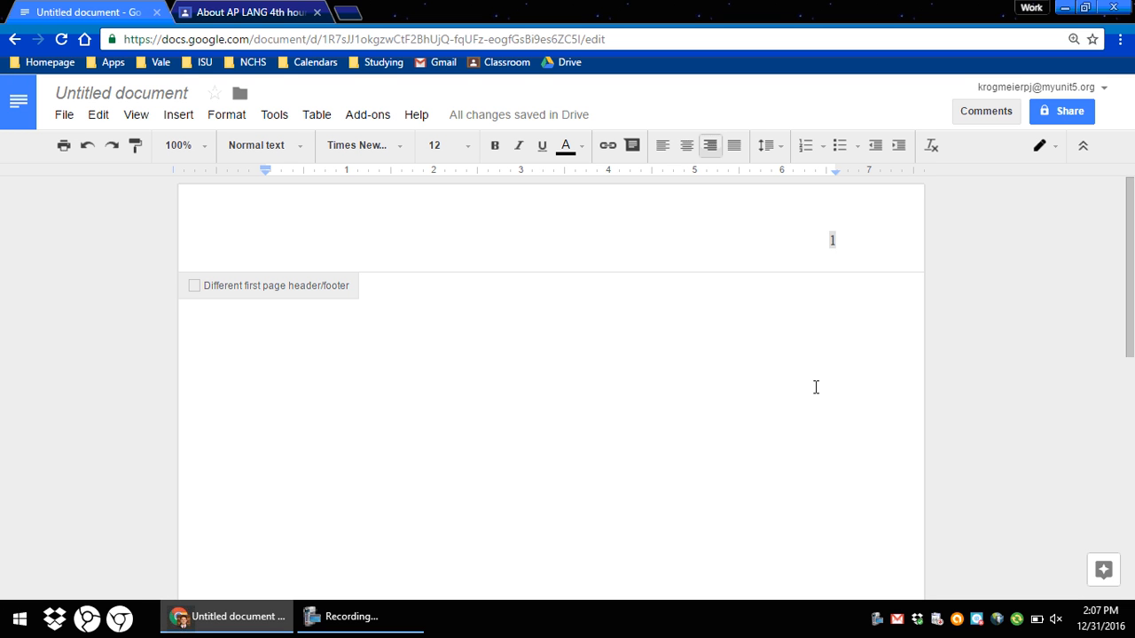
type("Potte")
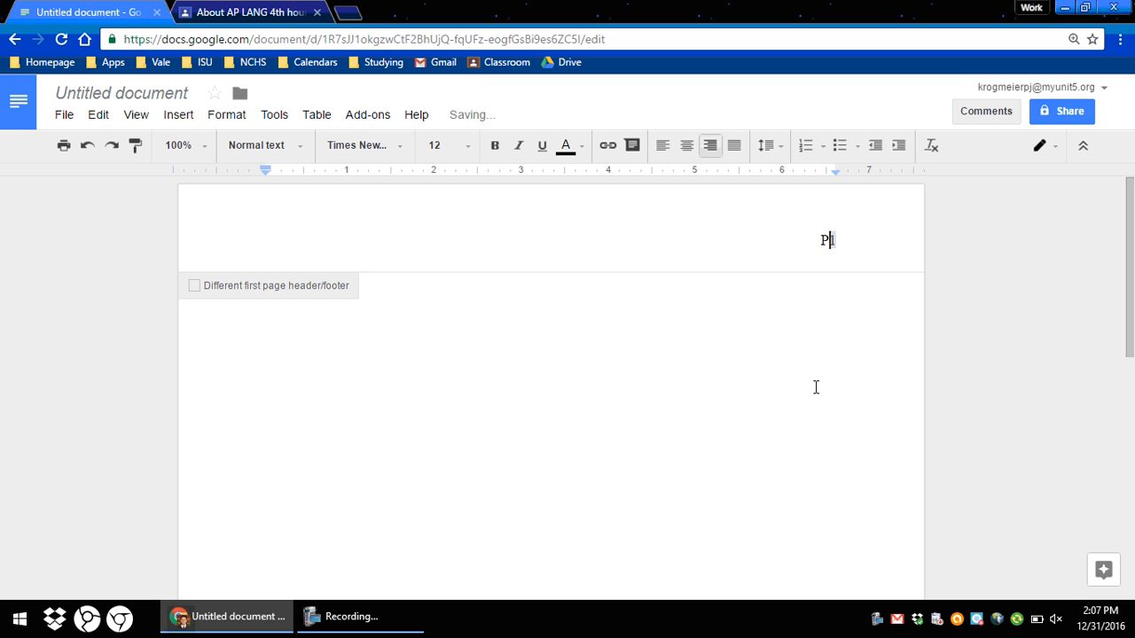
type("r")
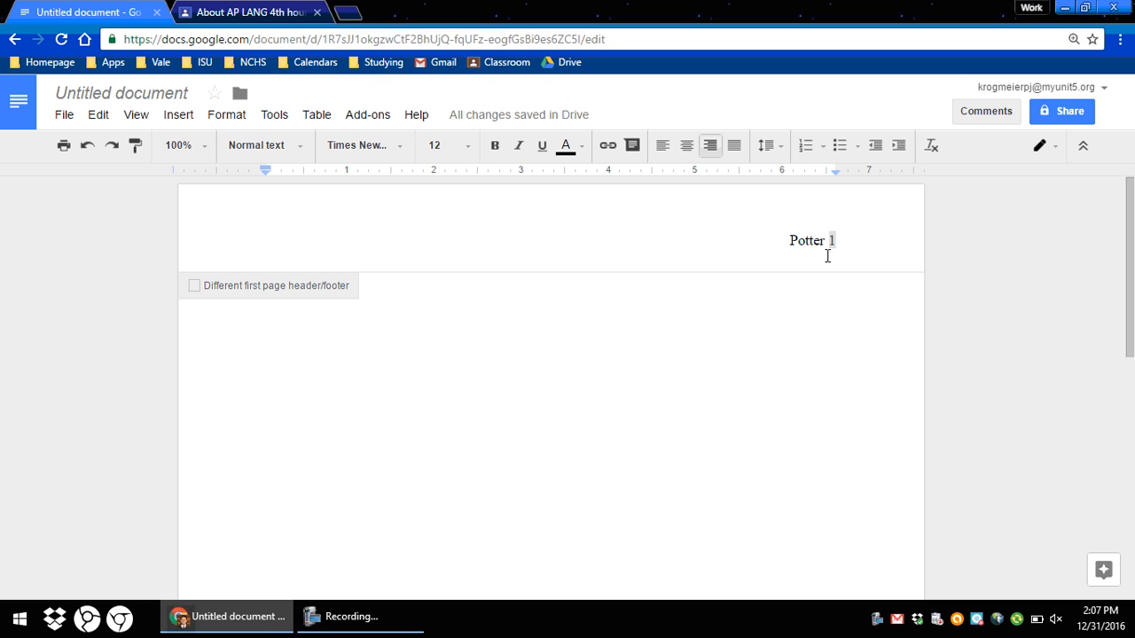
left_click(348, 326)
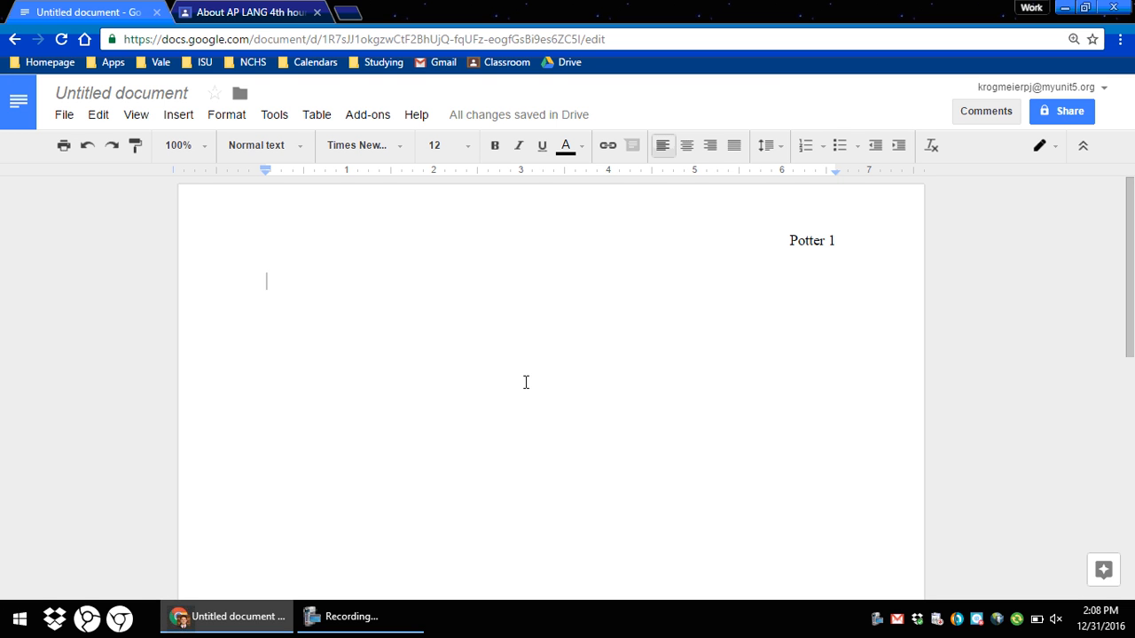
Enter "Harry Potter" on the first body line and "Professor Snape" on the line below it.
type("Harry P")
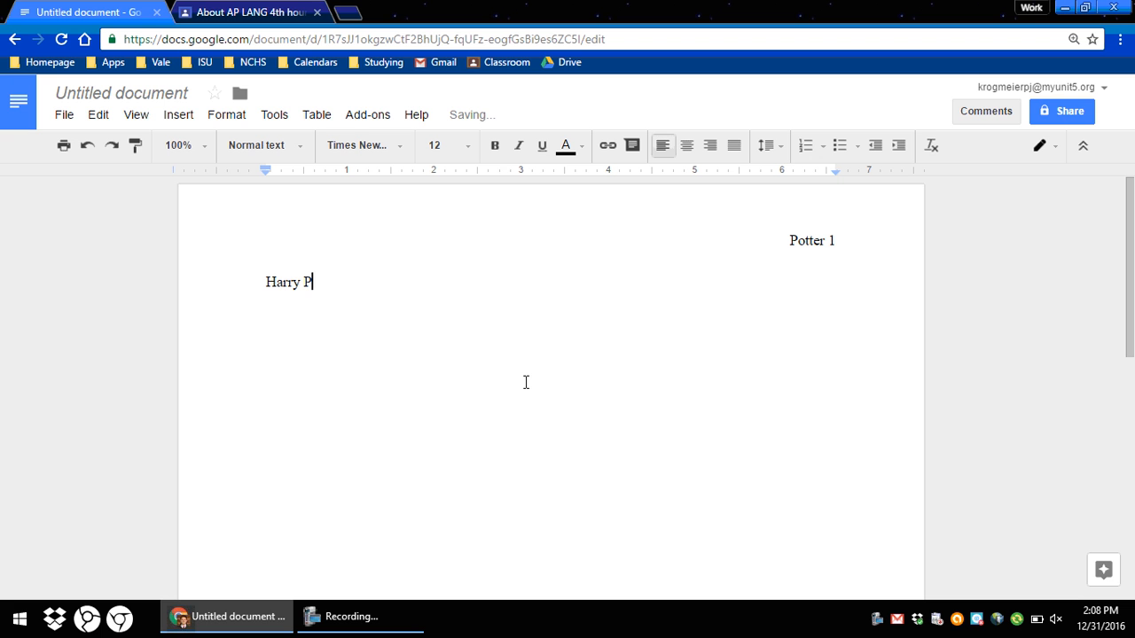
type("otter")
key("Return")
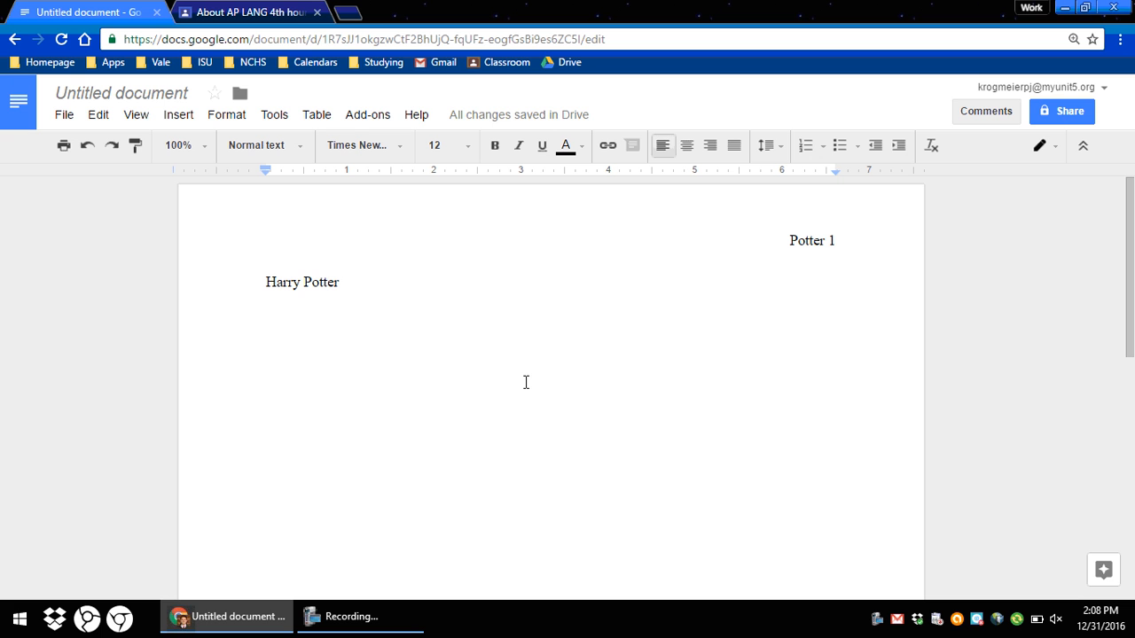
type("Profe")
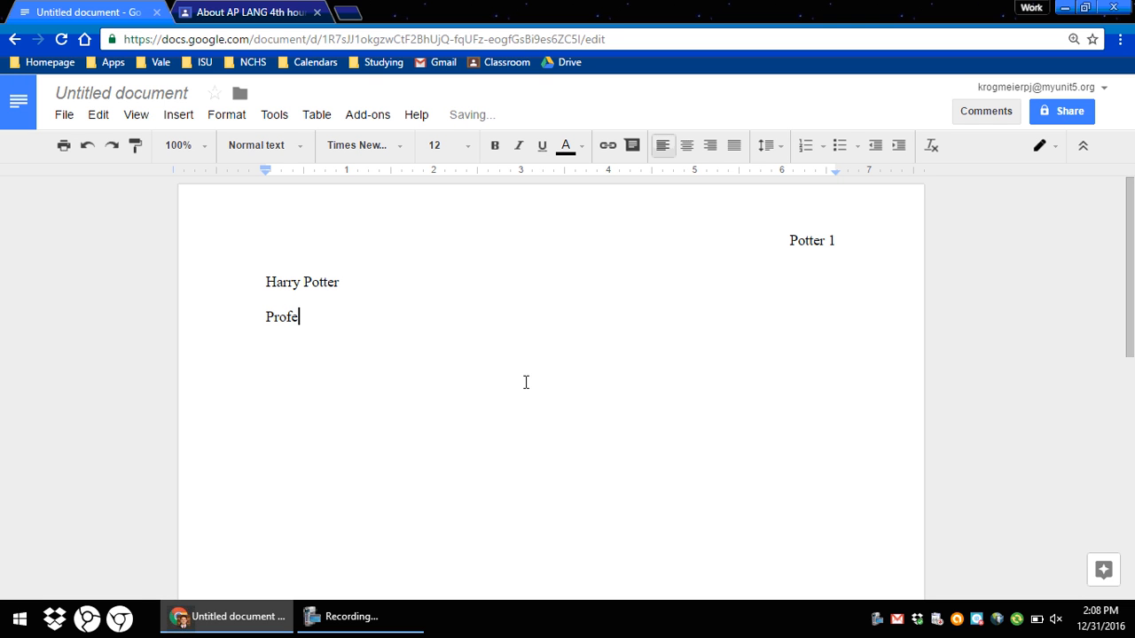
type("ssor Snape")
key("Return")
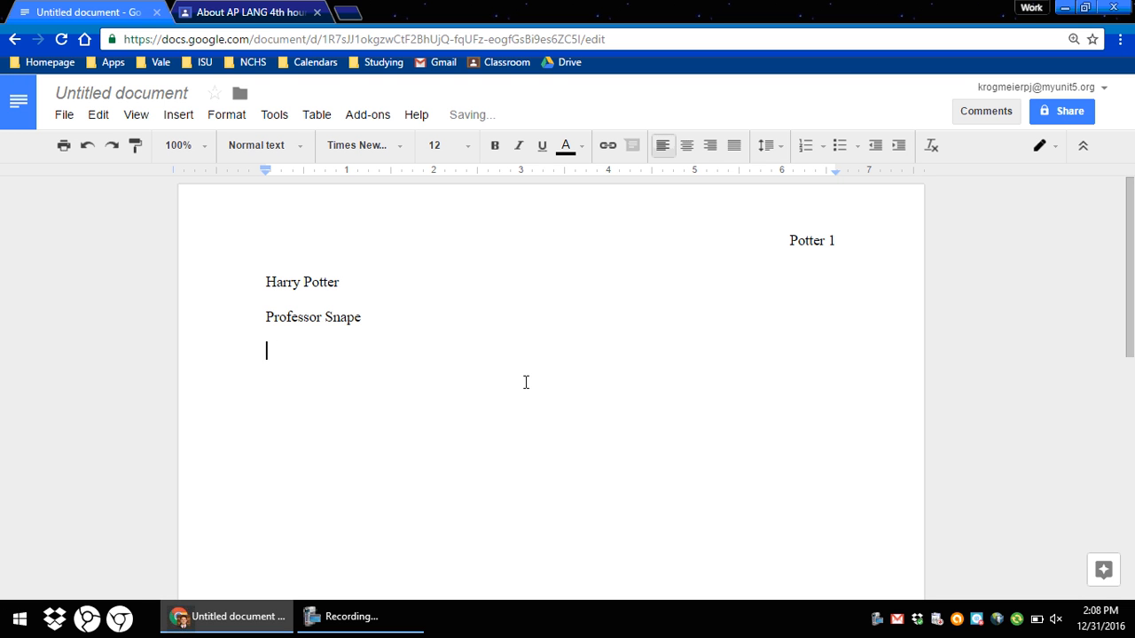
Add the class name "Defense Against the Dark Arts" and, on the following line, the date "13 November 1996".
type("Defense Against the Dar")
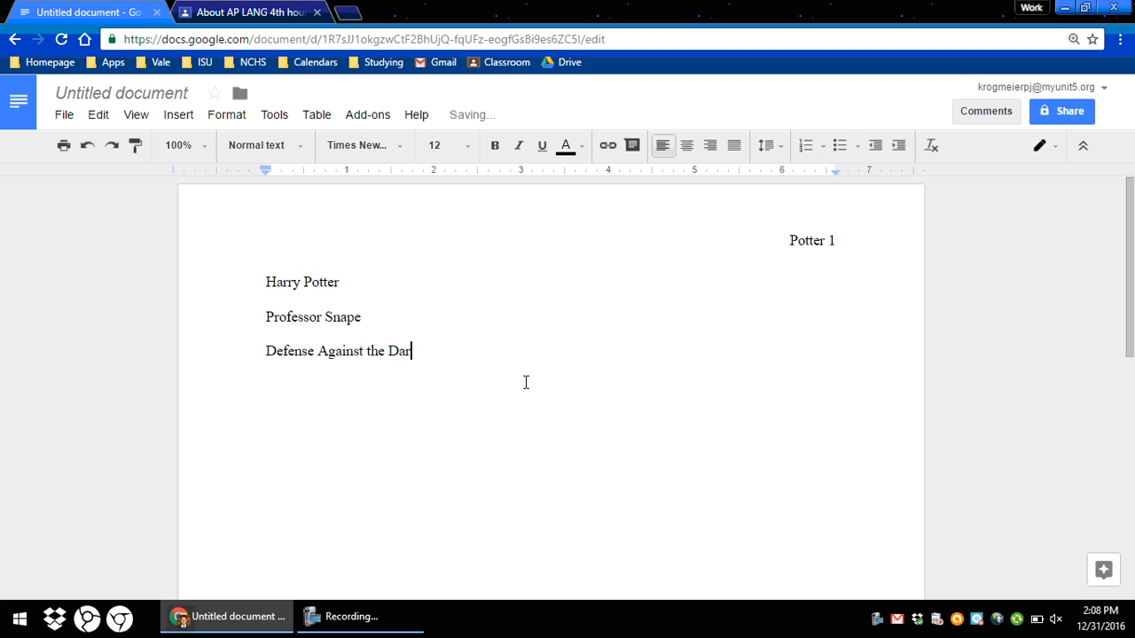
type("k Arts")
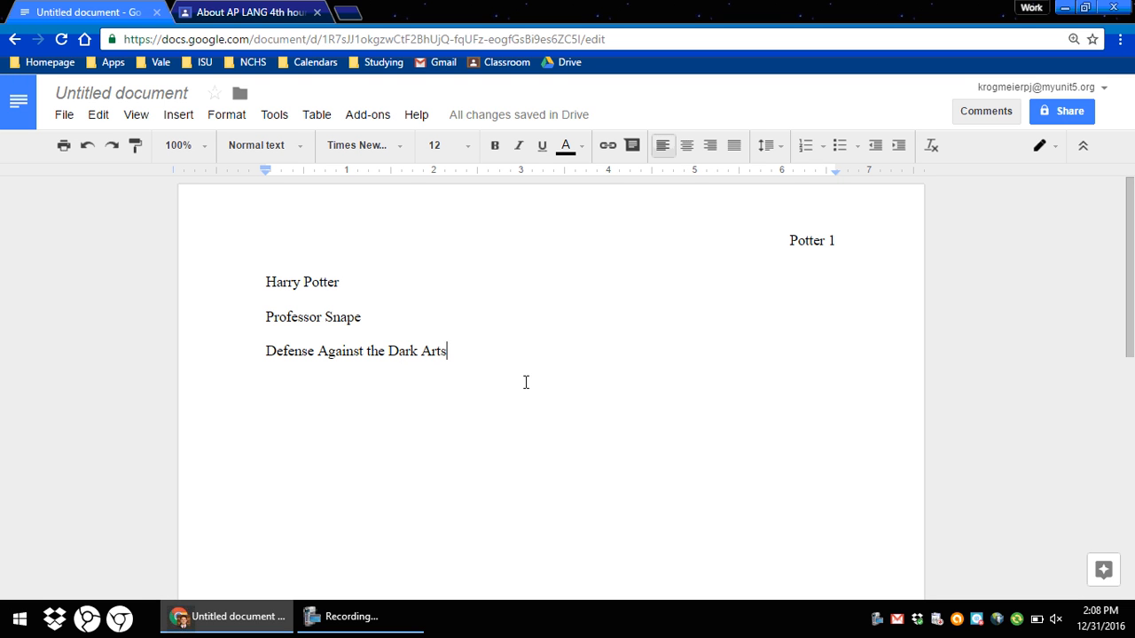
key("Return")
type("13 ")
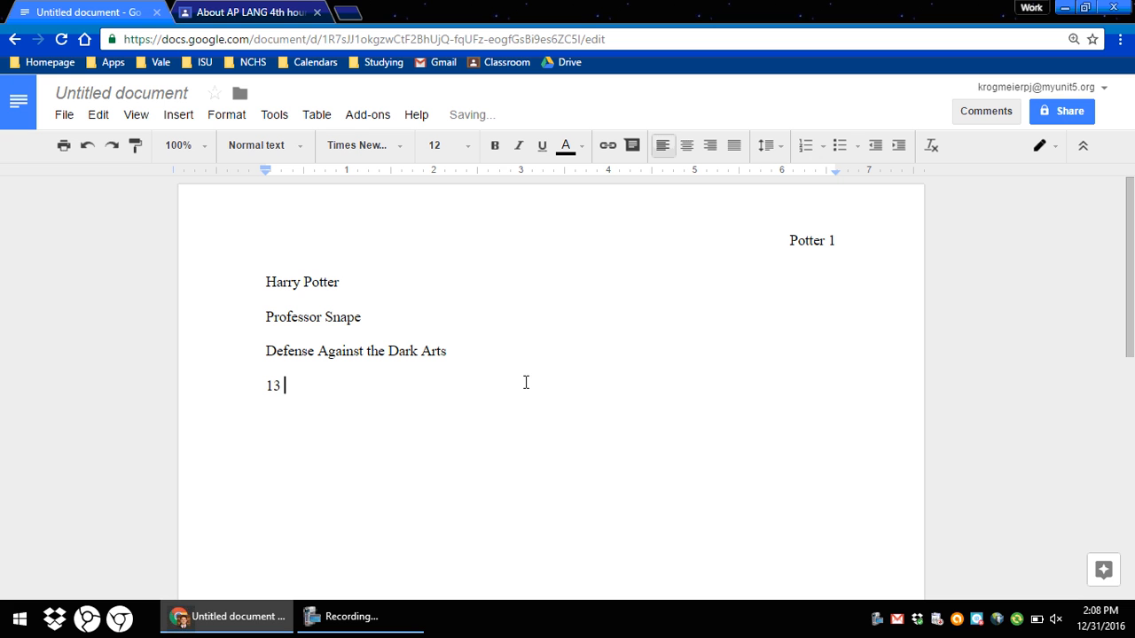
type("November 1996")
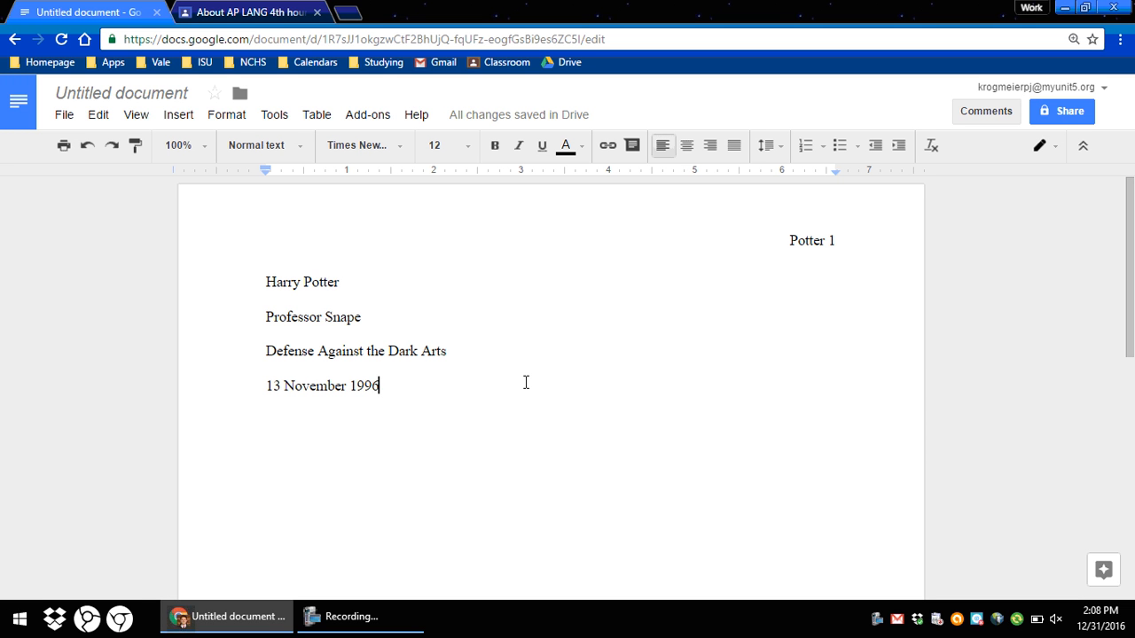
Start a centre-aligned line below the date.
key("Return")
left_click(686, 151)
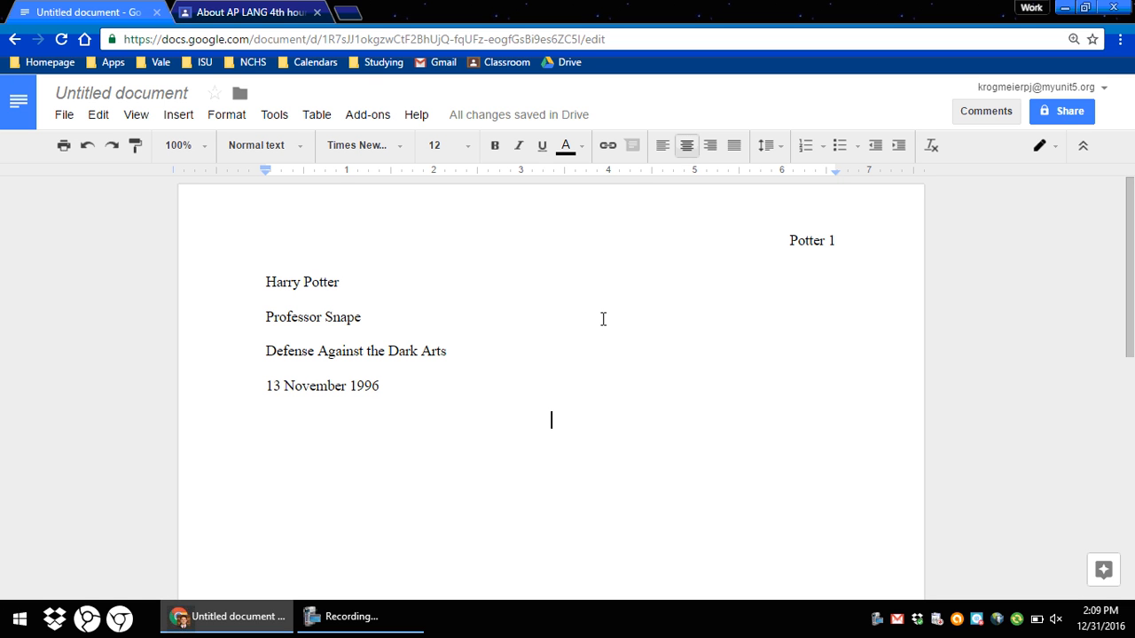
type("Title")
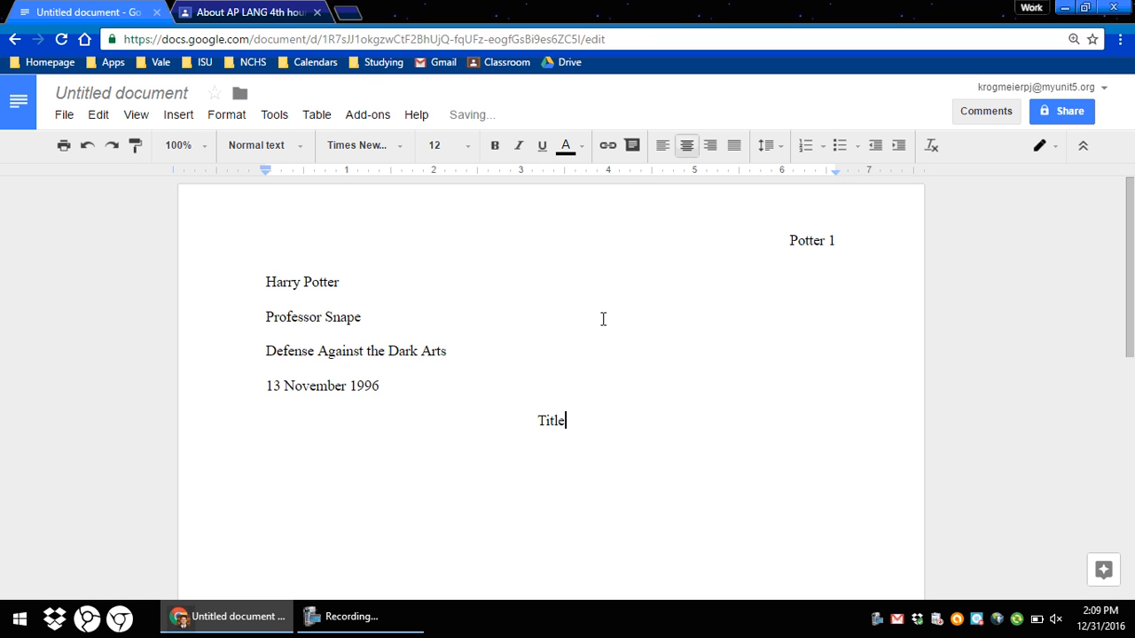
key("BackSpace")
key("BackSpace")
key("BackSpace")
key("BackSpace")
key("BackSpace")
Enter the paper's title "Please Don't Punish Gryffindor Again" on the centred line.
type("Please Don't Pu")
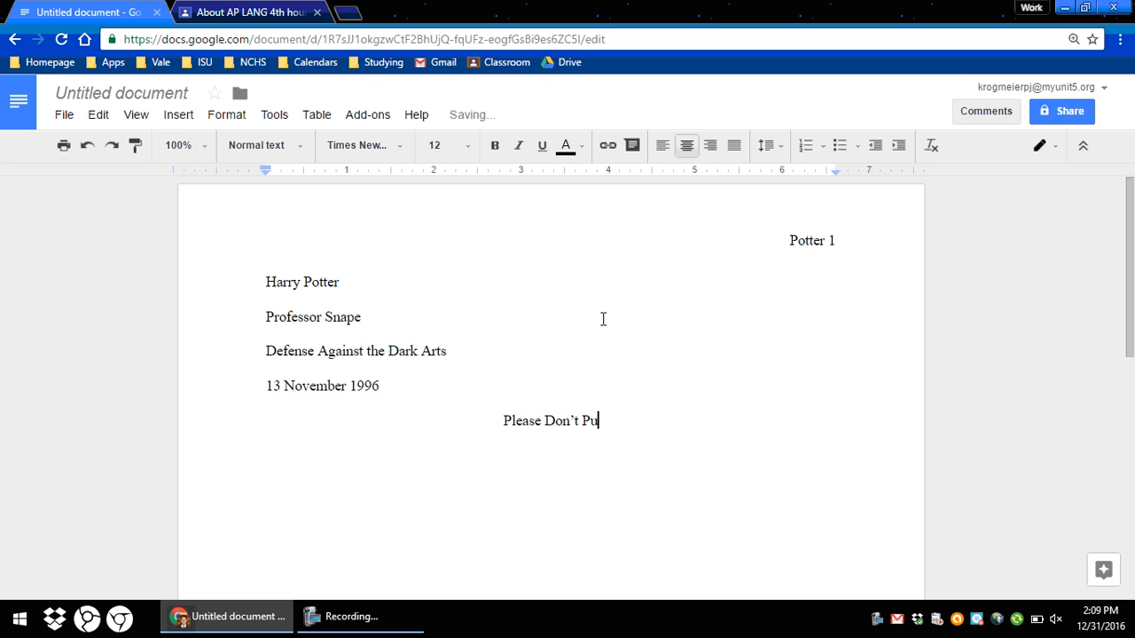
type("nish Gryff")
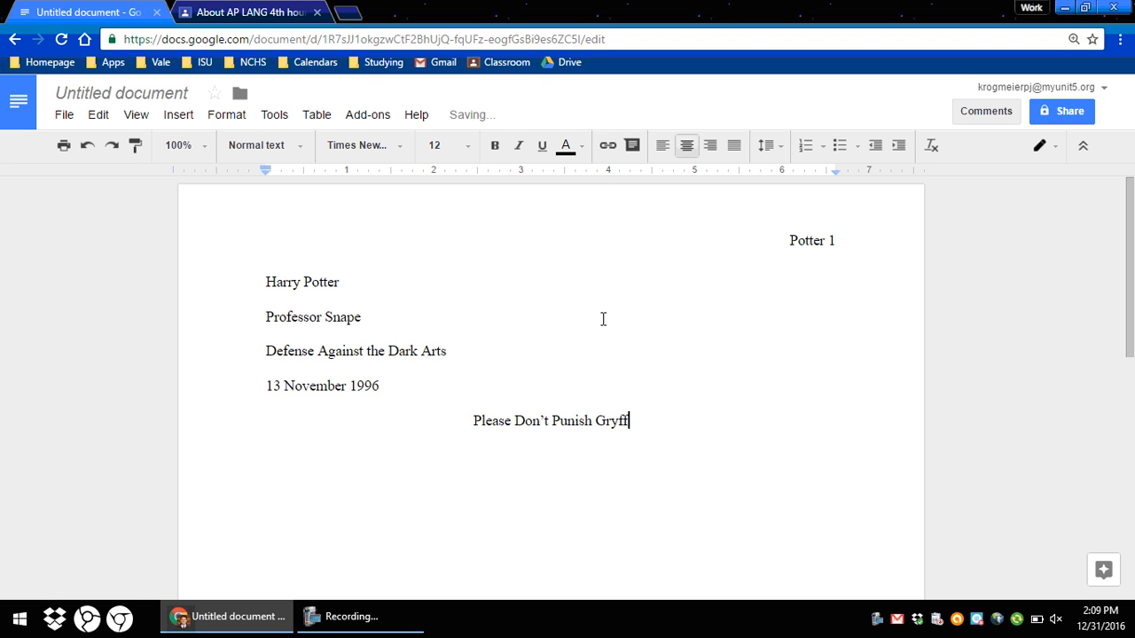
type("indor Again")
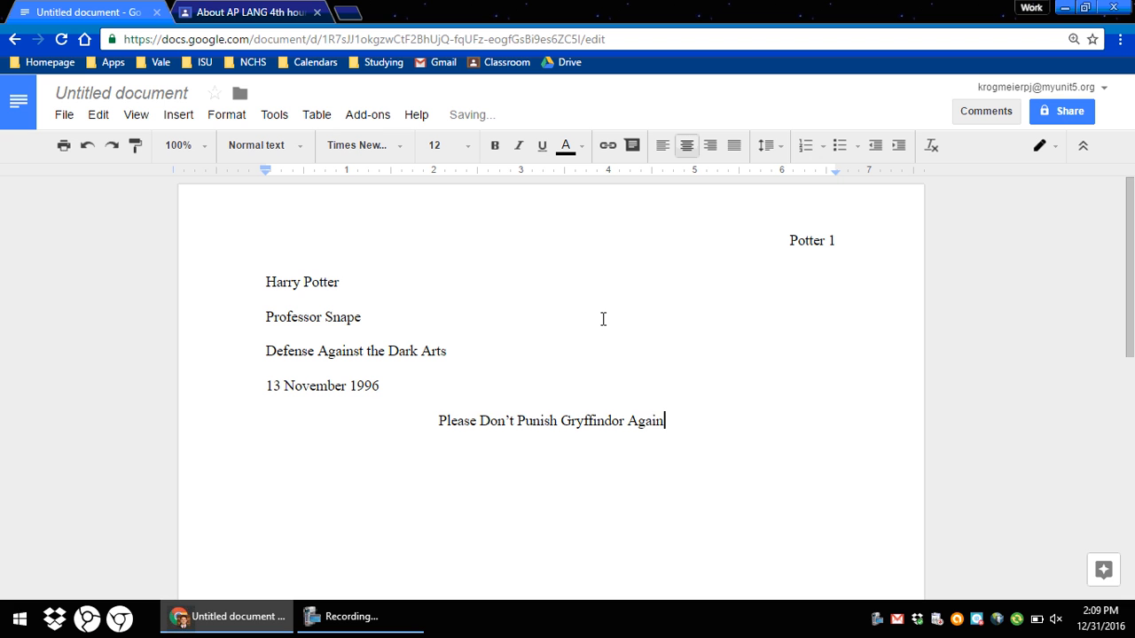
Begin a left-aligned paragraph below the title, with its first line indented by one tab and the text "Start".
key("Return")
left_click(659, 151)
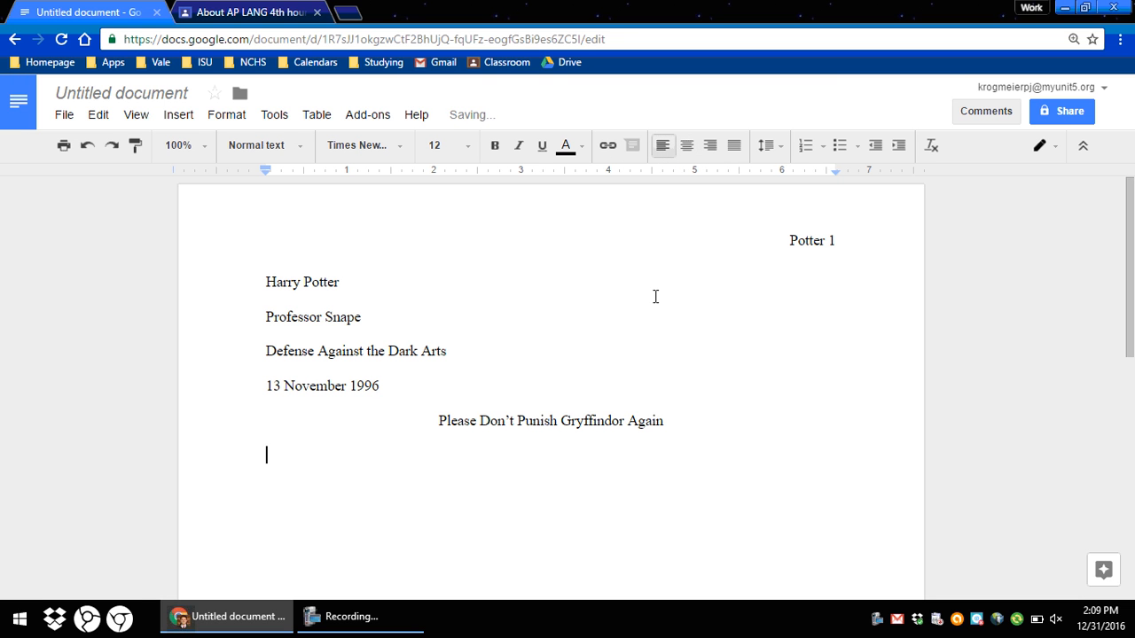
key("Tab")
type("Star")
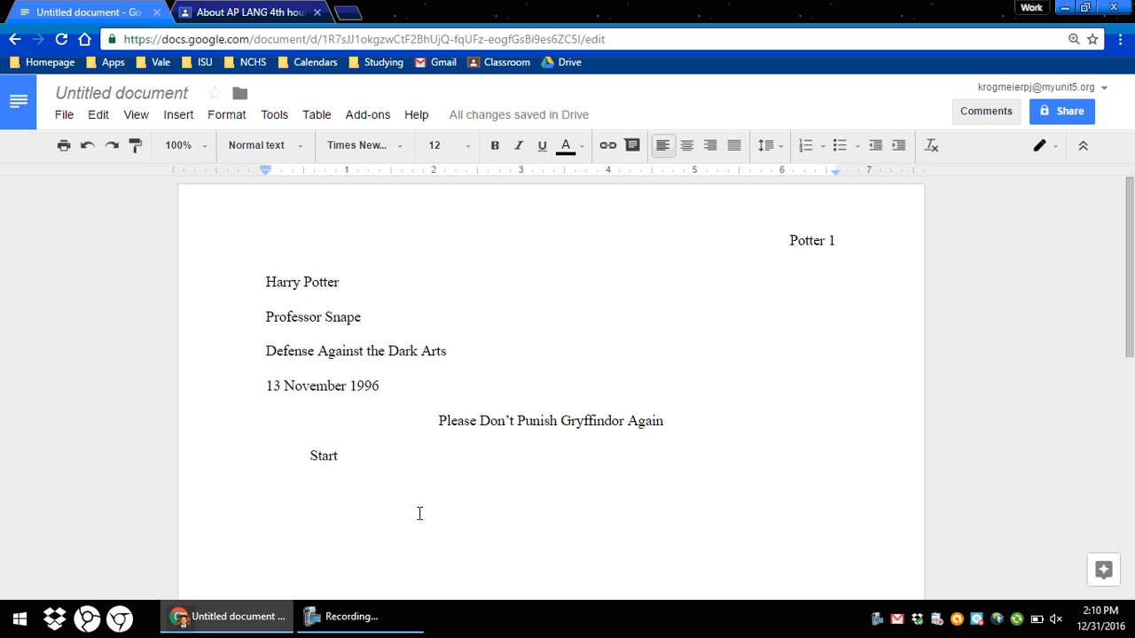
Consult the Works Cited page instructions in Google Classroom and insert a page break after "Start" in the document.
left_click(249, 11)
scroll(598, 311, "down", 5)
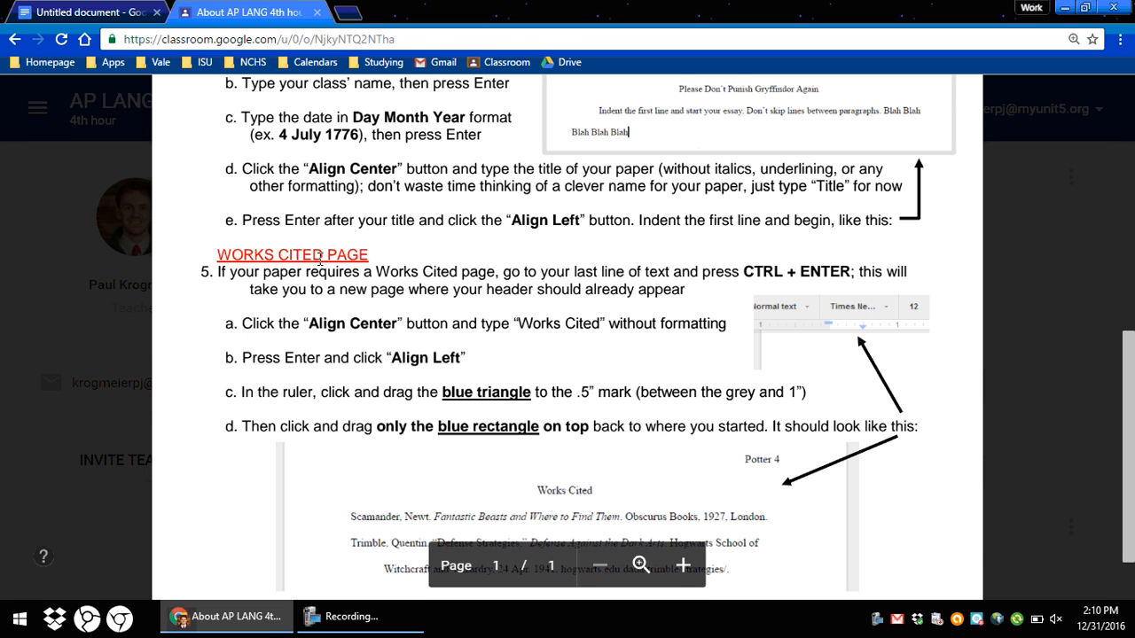
left_click(102, 12)
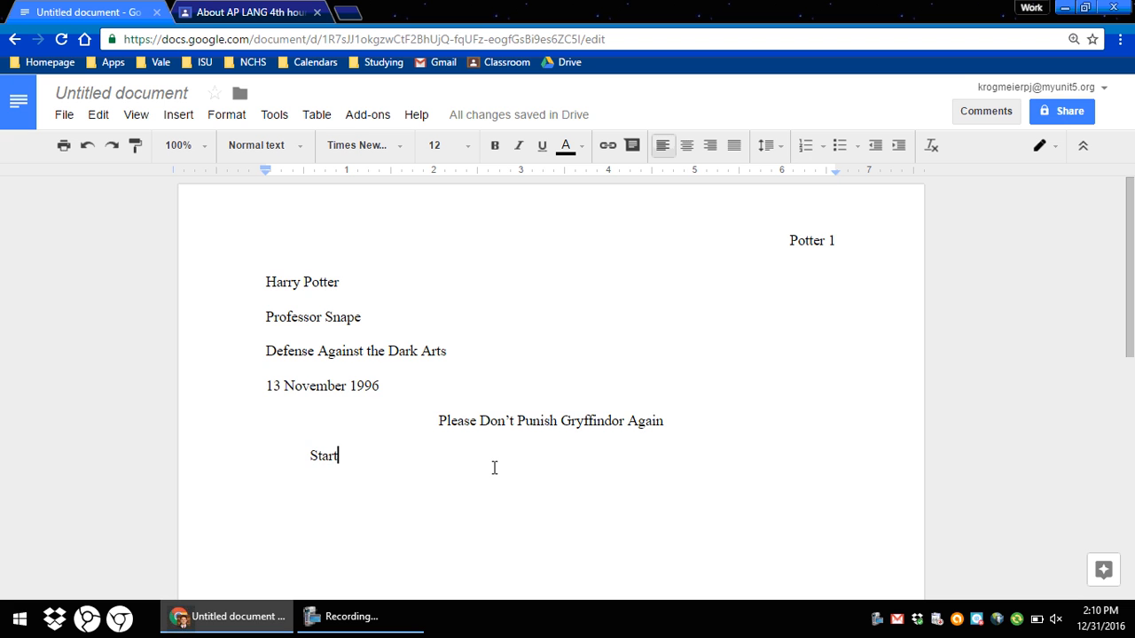
key("ctrl+Return")
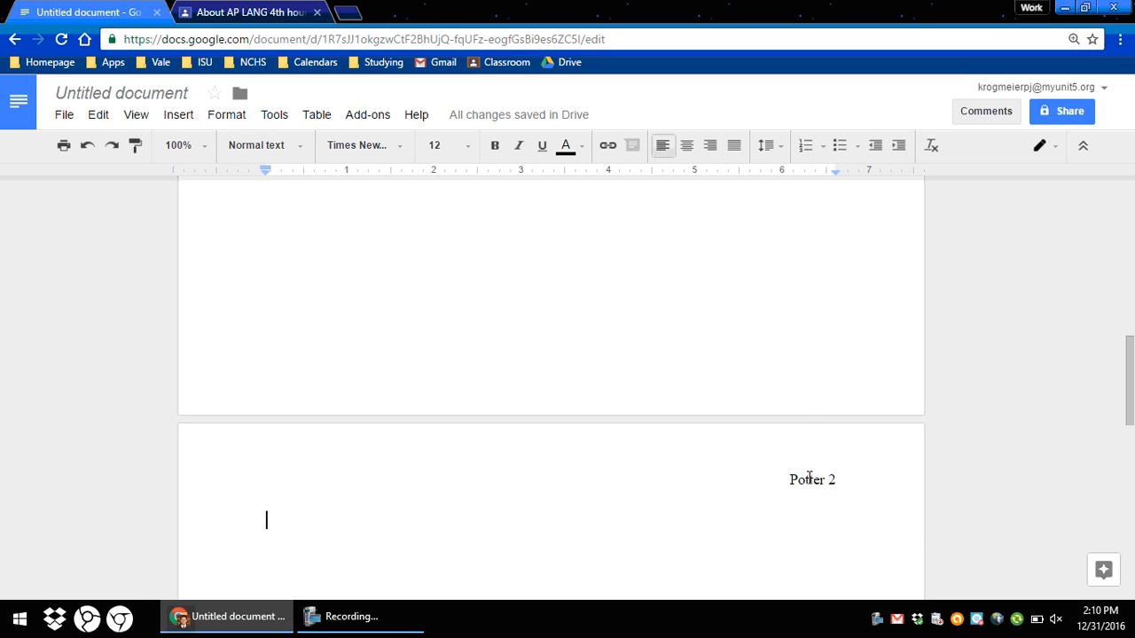
Add six blank lines below "Start" on the first page and highlight them.
scroll(803, 405, "up", 7)
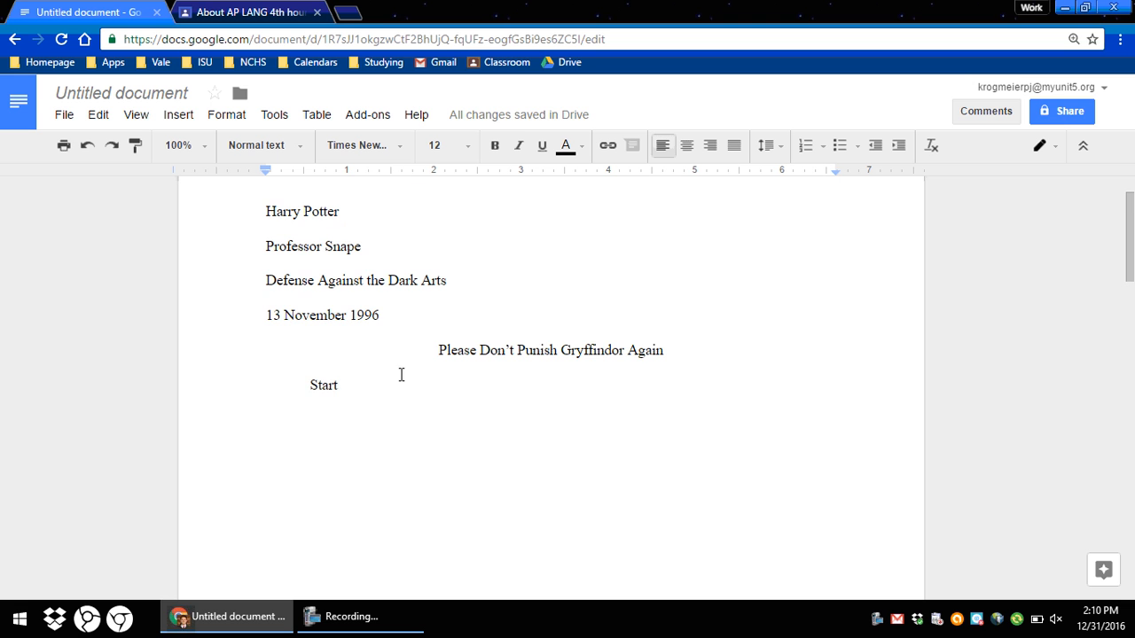
left_click(377, 382)
key("Return")
key("Return")
key("Return")
key("Return")
key("Return")
key("Return")
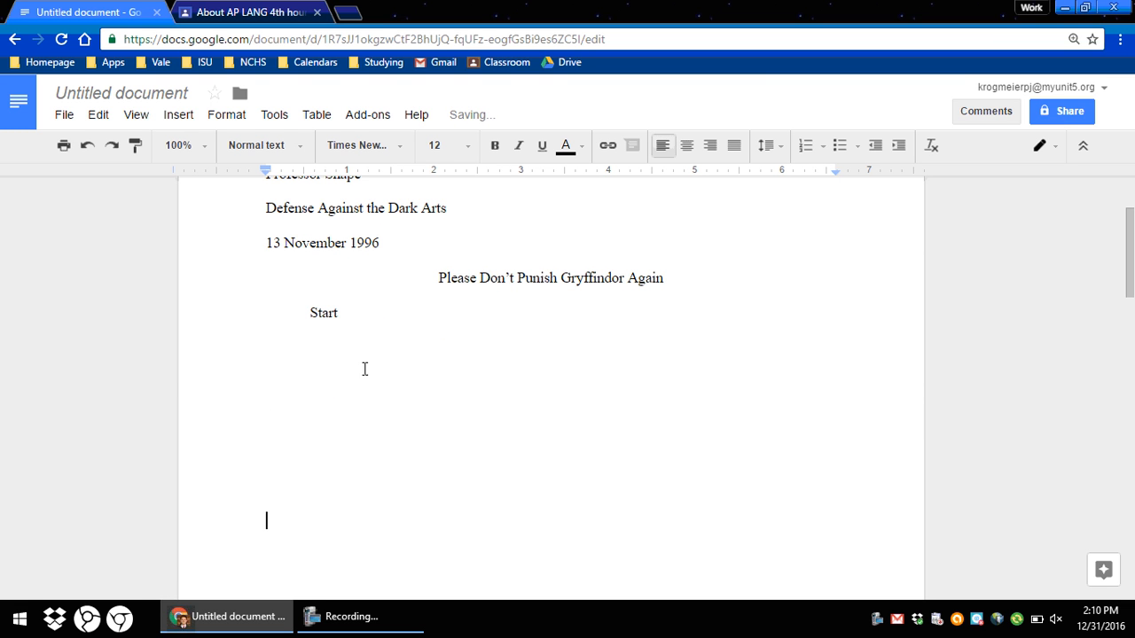
scroll(409, 360, "down", 4)
scroll(417, 369, "up", 3)
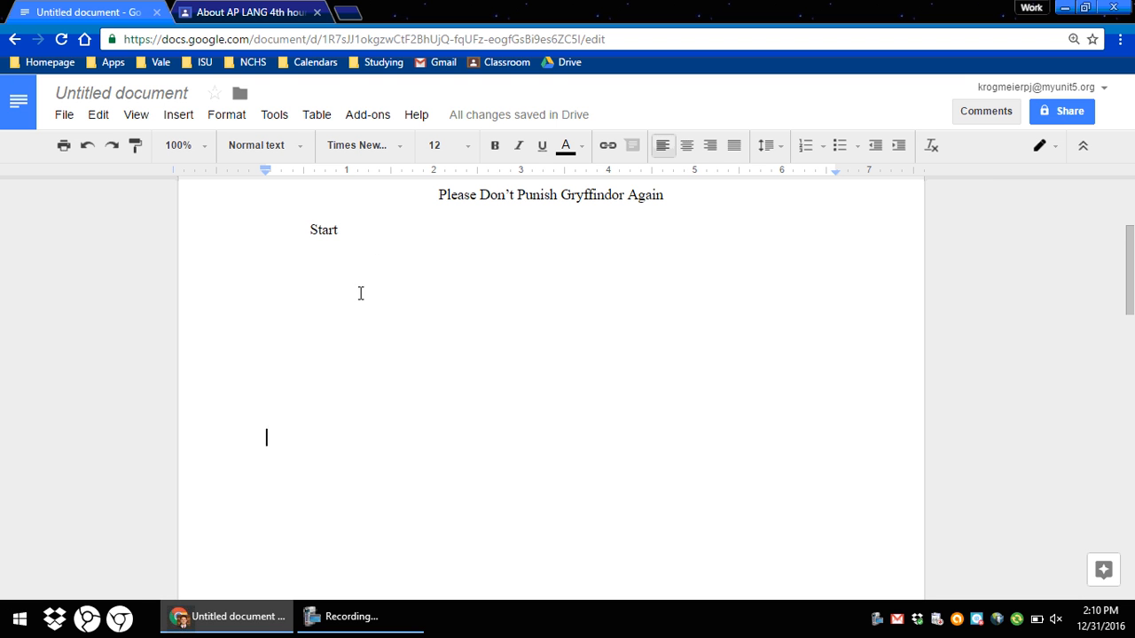
left_click(271, 275)
left_click_drag(269, 314, 271, 451)
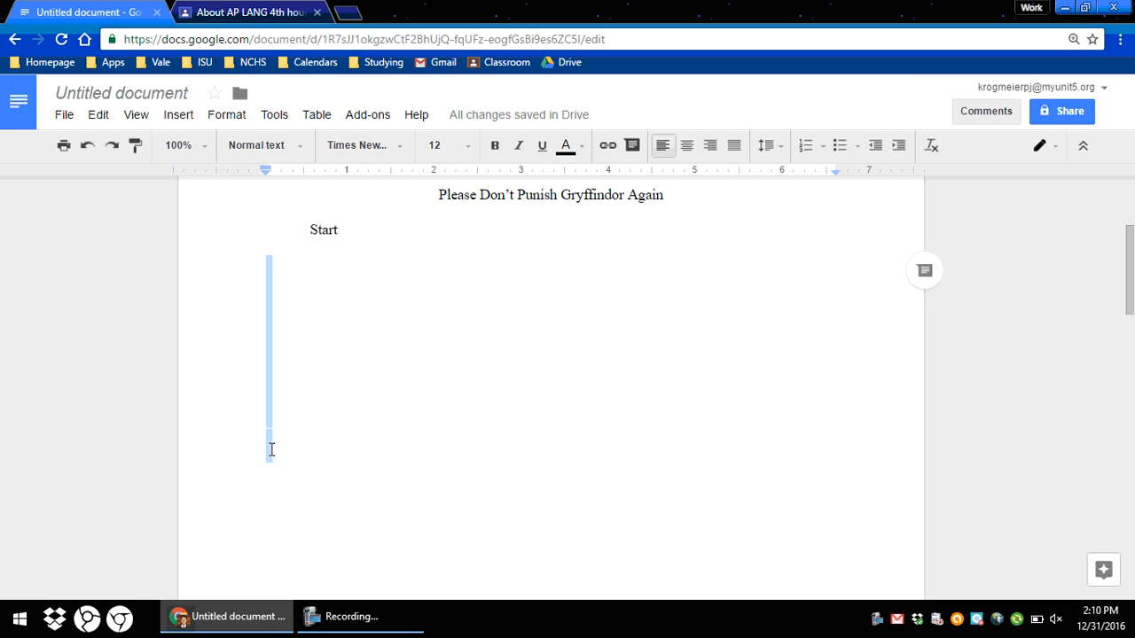
Add the centred heading "Works Cited" on the first line of page 2.
scroll(470, 443, "down", 9)
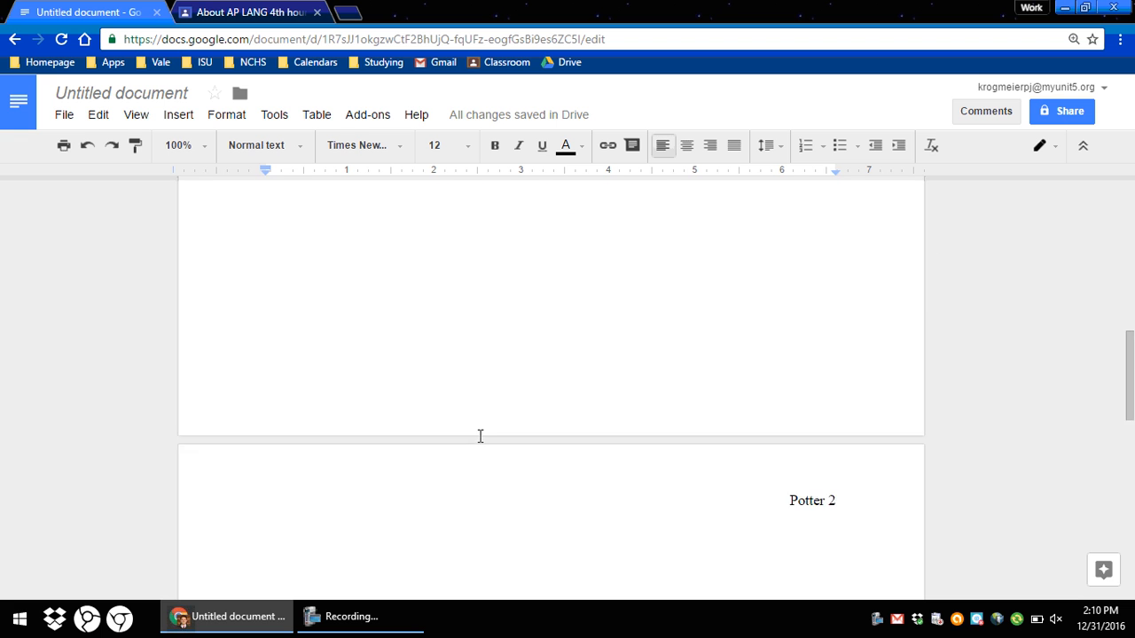
left_click(316, 364)
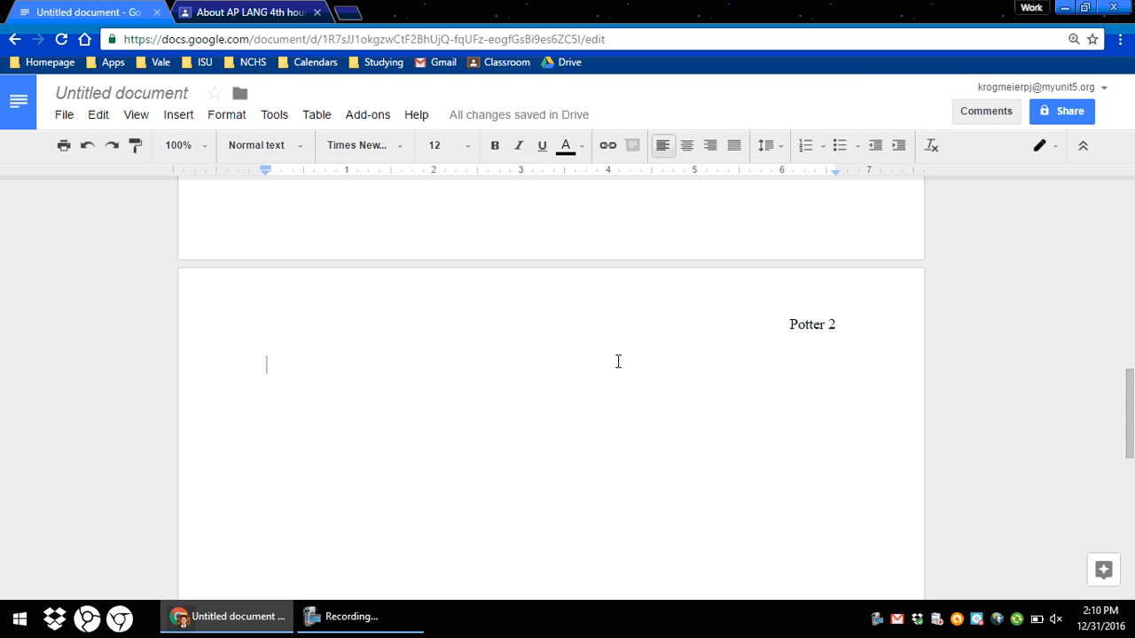
left_click(688, 147)
type("Wor")
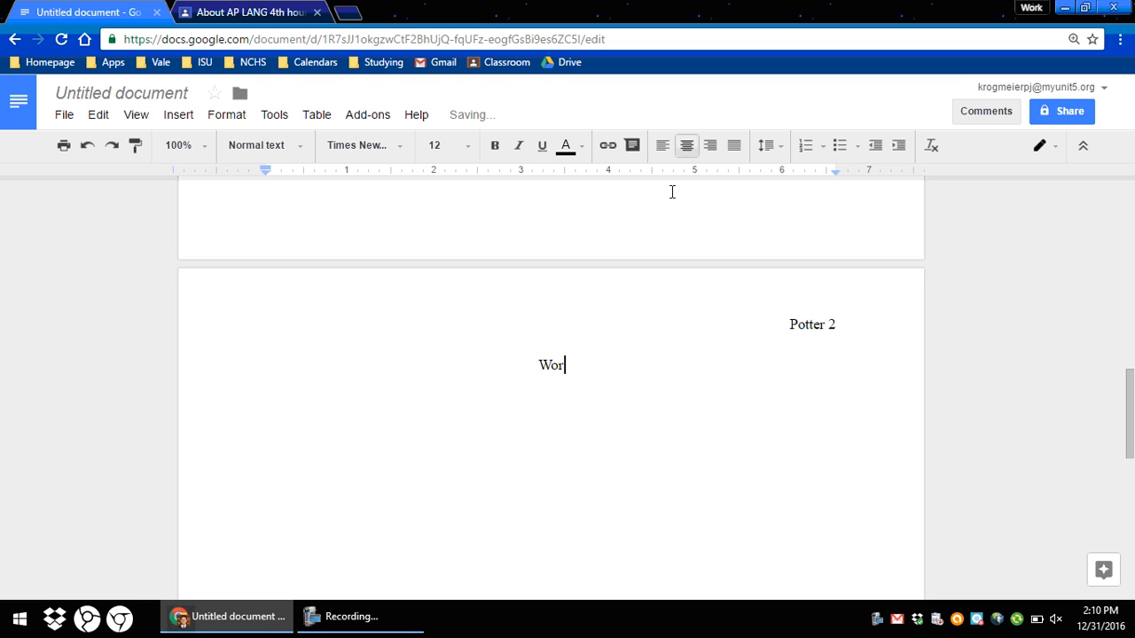
type("ks Cited")
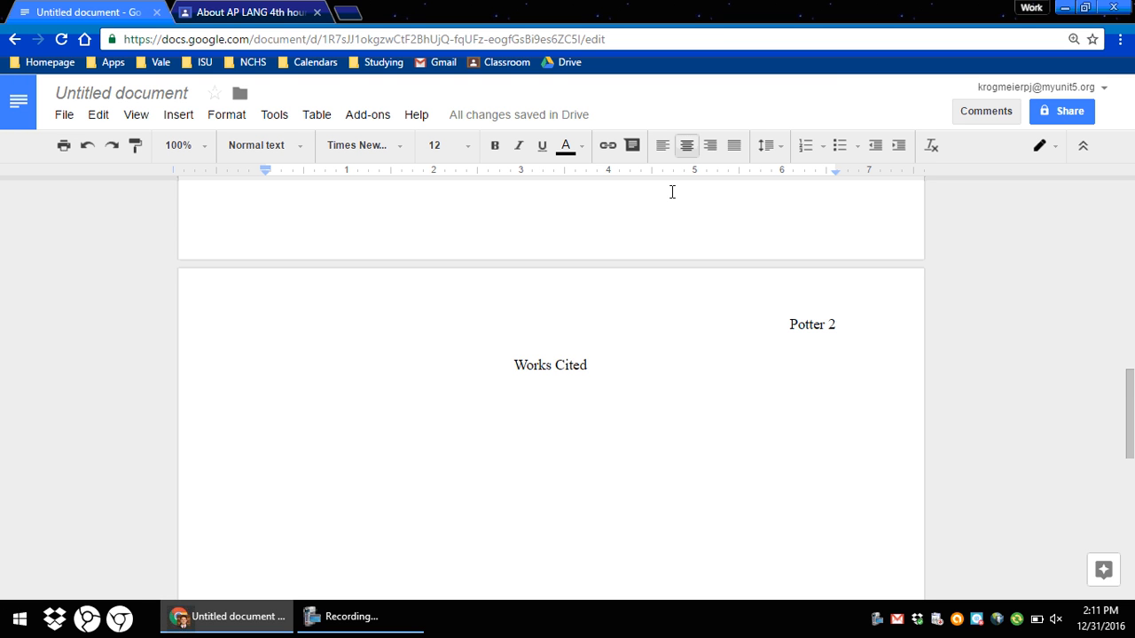
Start a left-aligned line below the Works Cited heading with a hanging indent of about half an inch, keeping its first line at the margin.
key("Return")
left_click(662, 147)
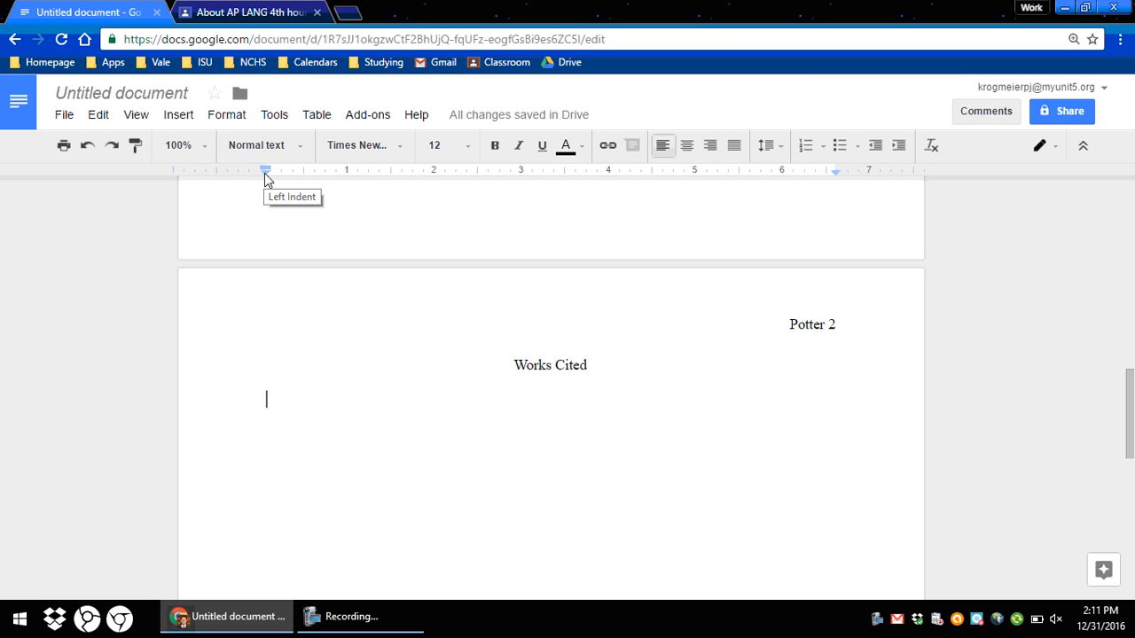
left_click_drag(264, 173, 303, 177)
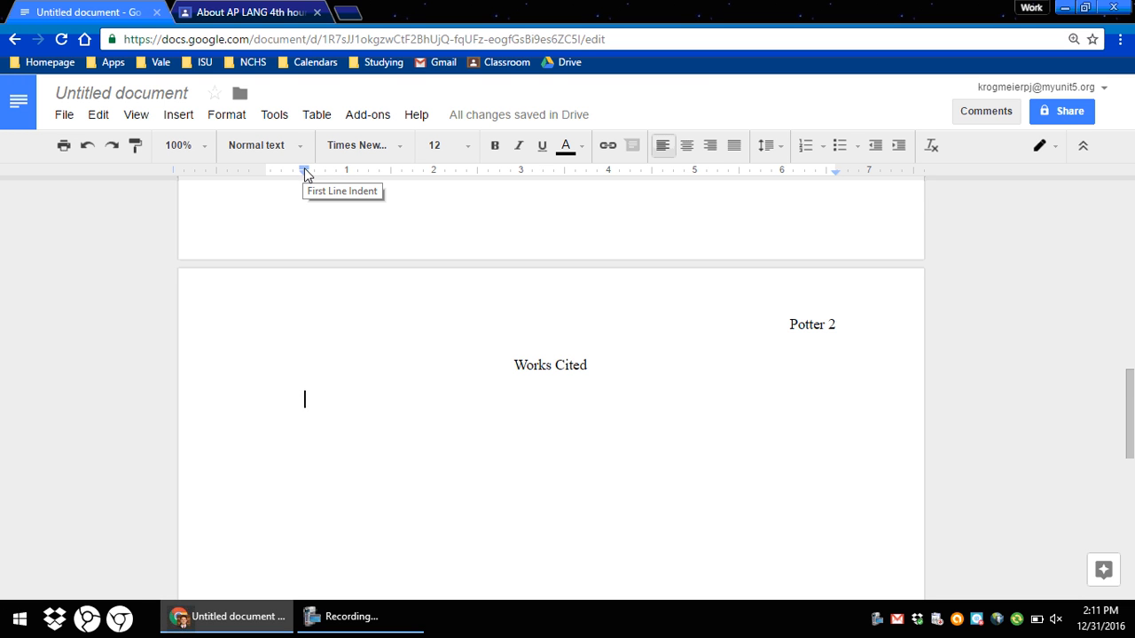
left_click_drag(303, 168, 303, 169)
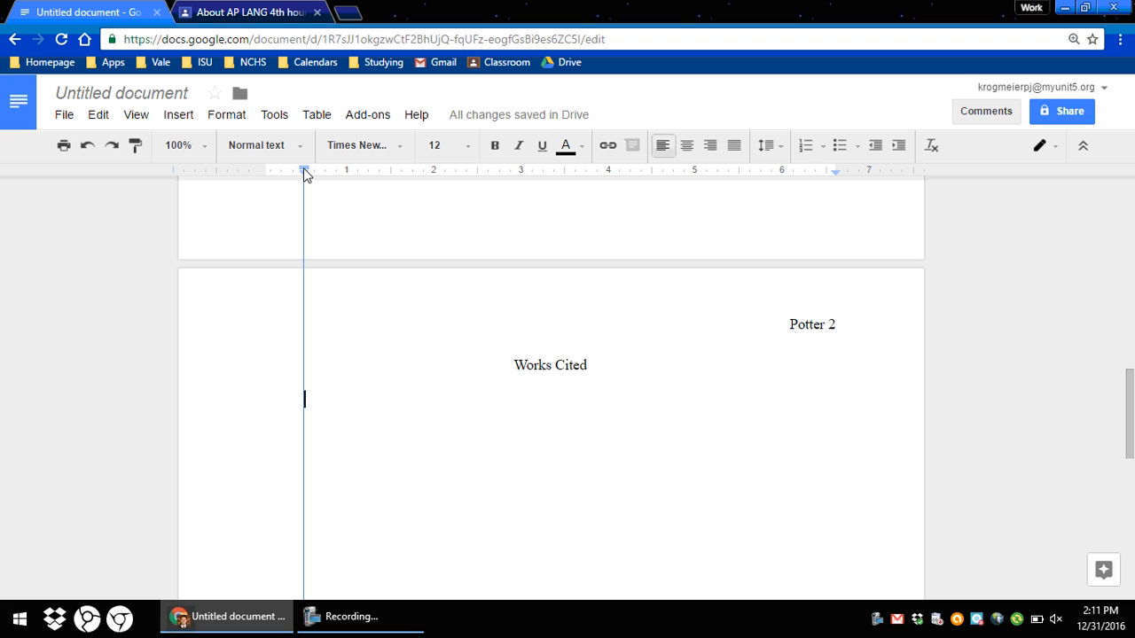
left_click_drag(303, 169, 269, 172)
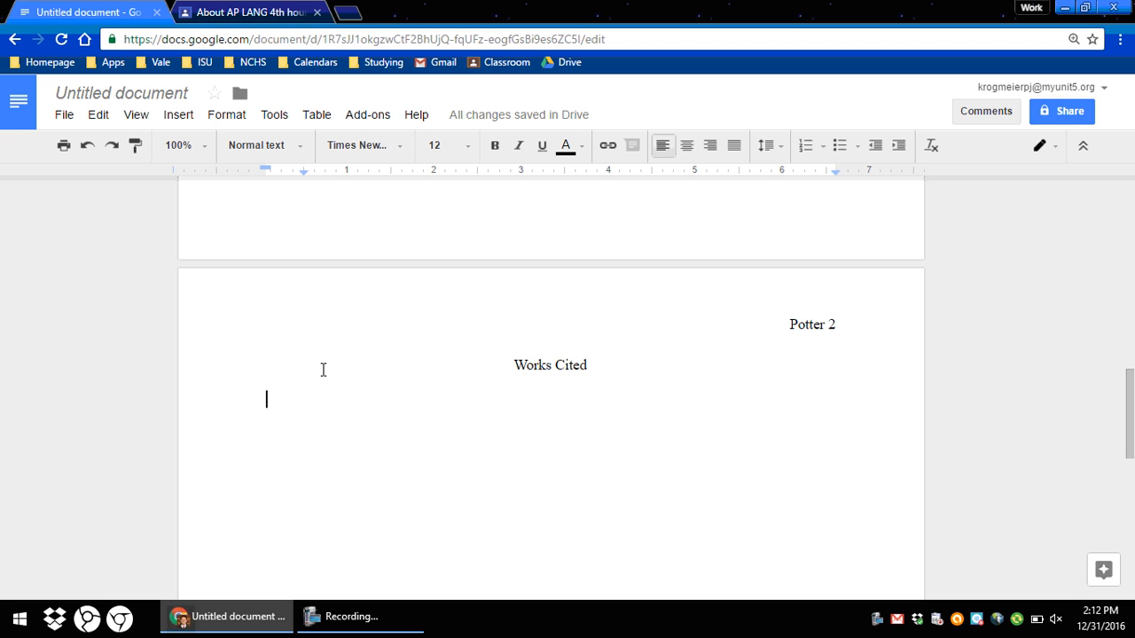
Enter the first citation with the author's name, the italic title "Fantastic Beasts", "blah blah blah" and filler text long enough to wrap onto a second line.
type("Sc")
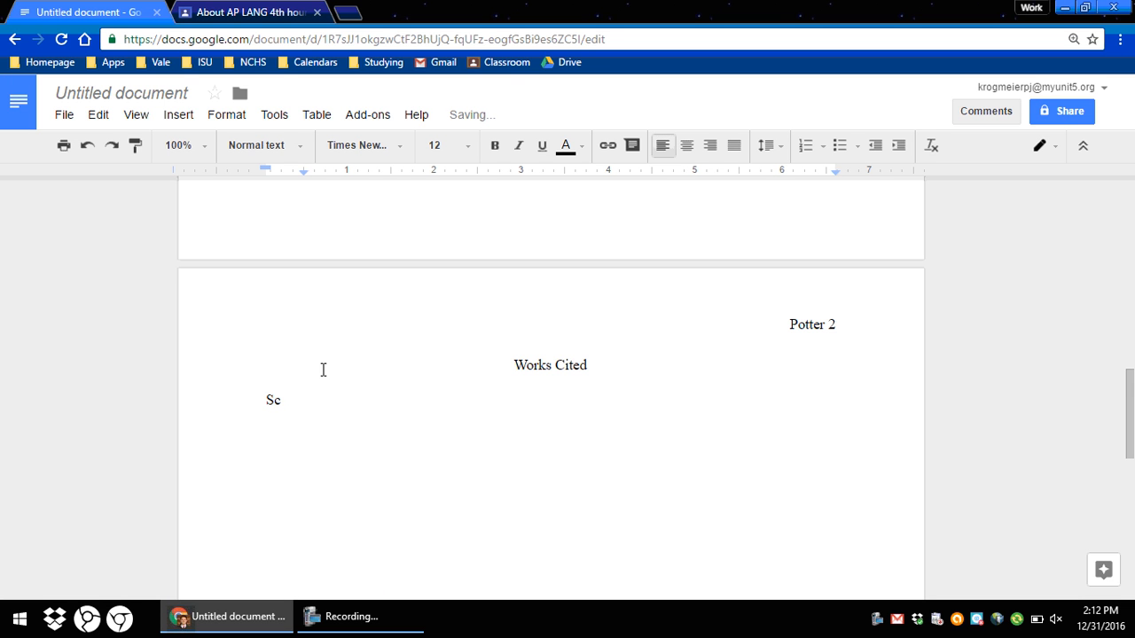
type("amander, Newt.")
key("ctrl+i")
type("F")
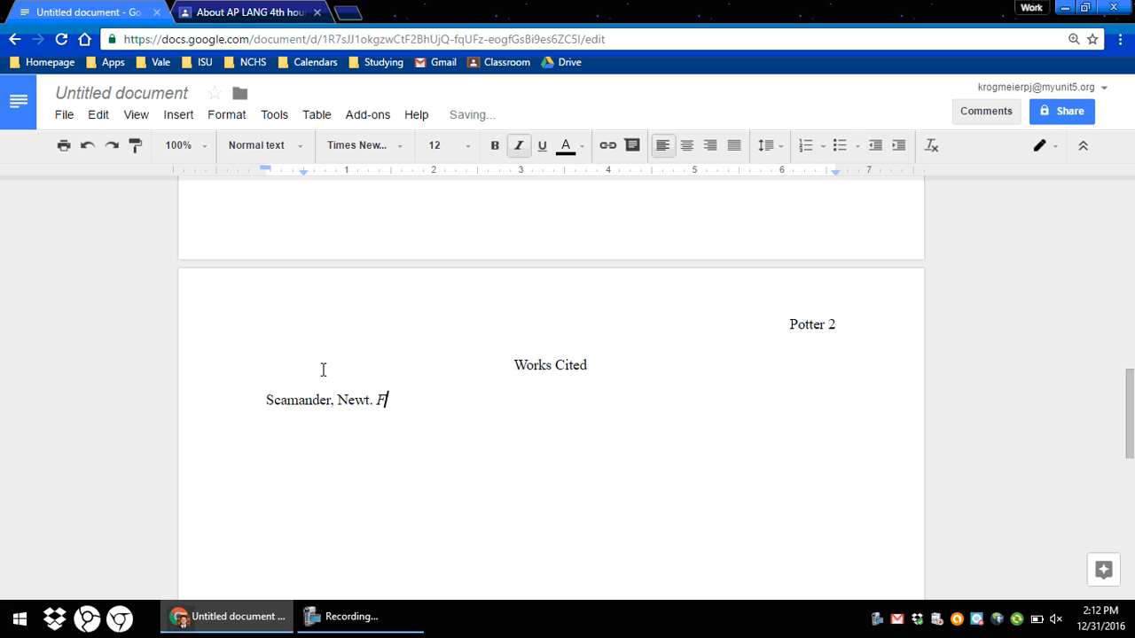
type("antastic Beasts")
key("ctrl+i")
type("blah blah ")
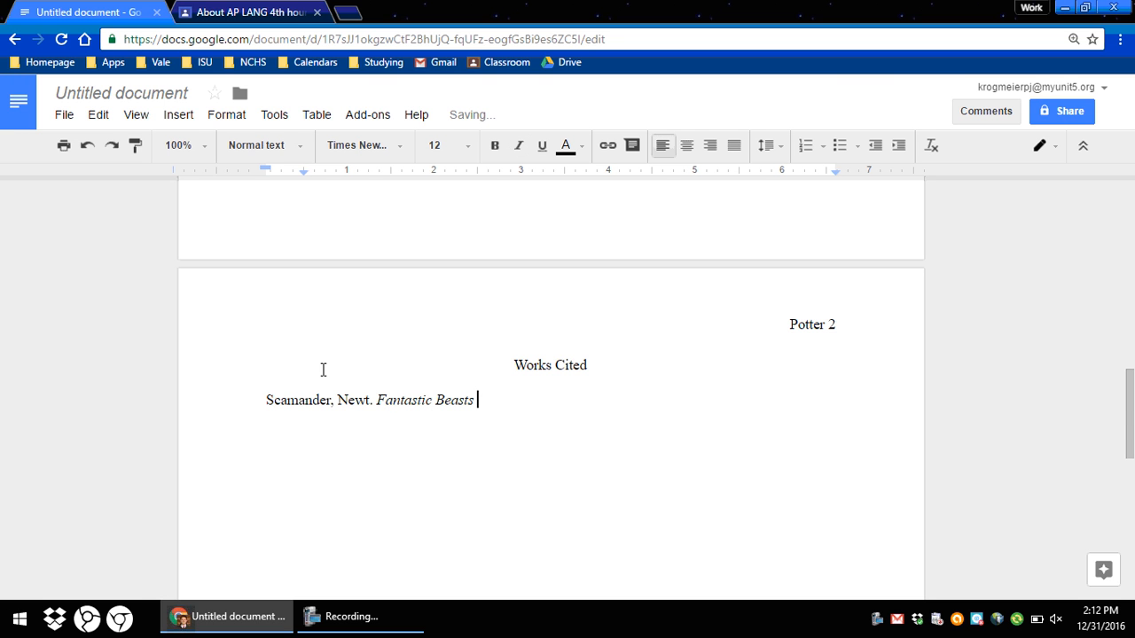
type("blah")
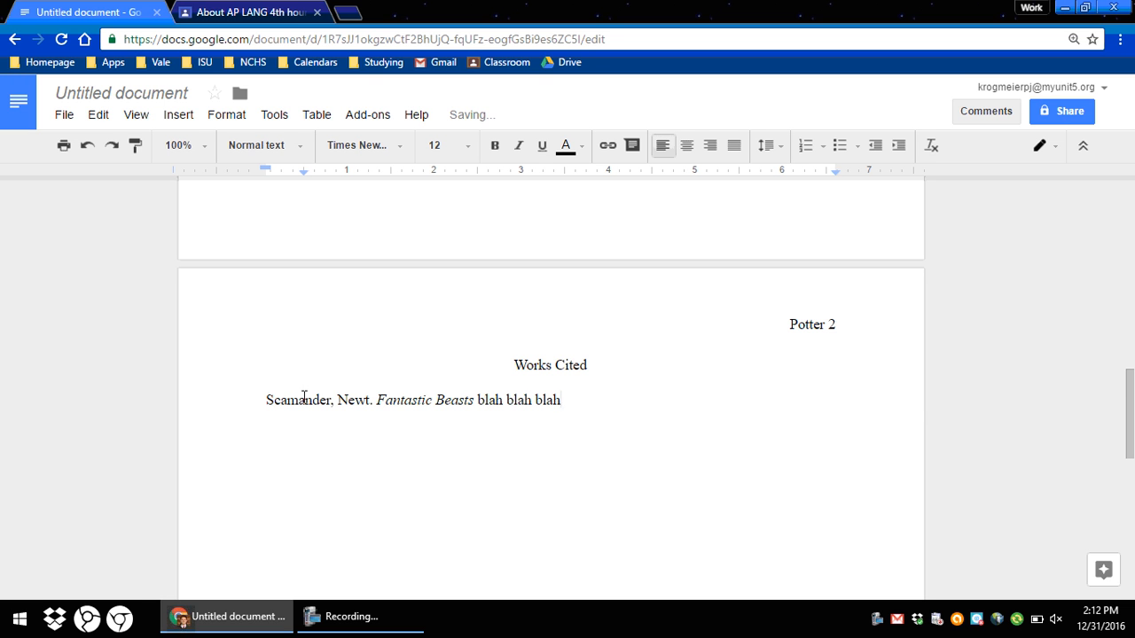
type("sf lkfsk sfdljkdsl jflksaj flkdsjf kjs")
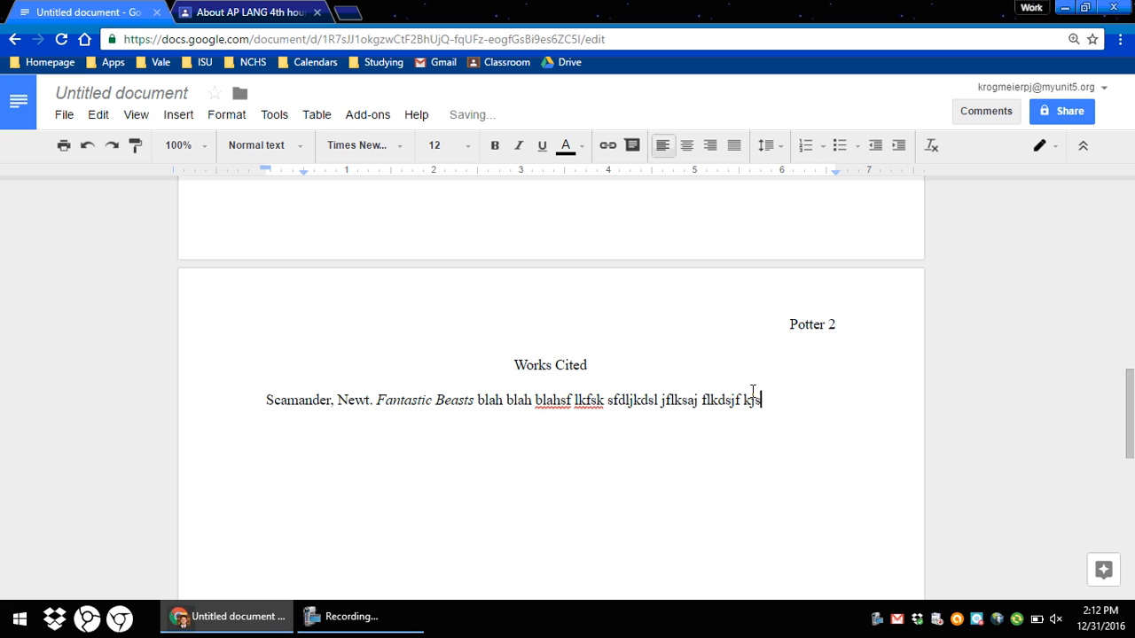
type("lkf jlksjflkajd kfj kljsf lkjdak jflks")
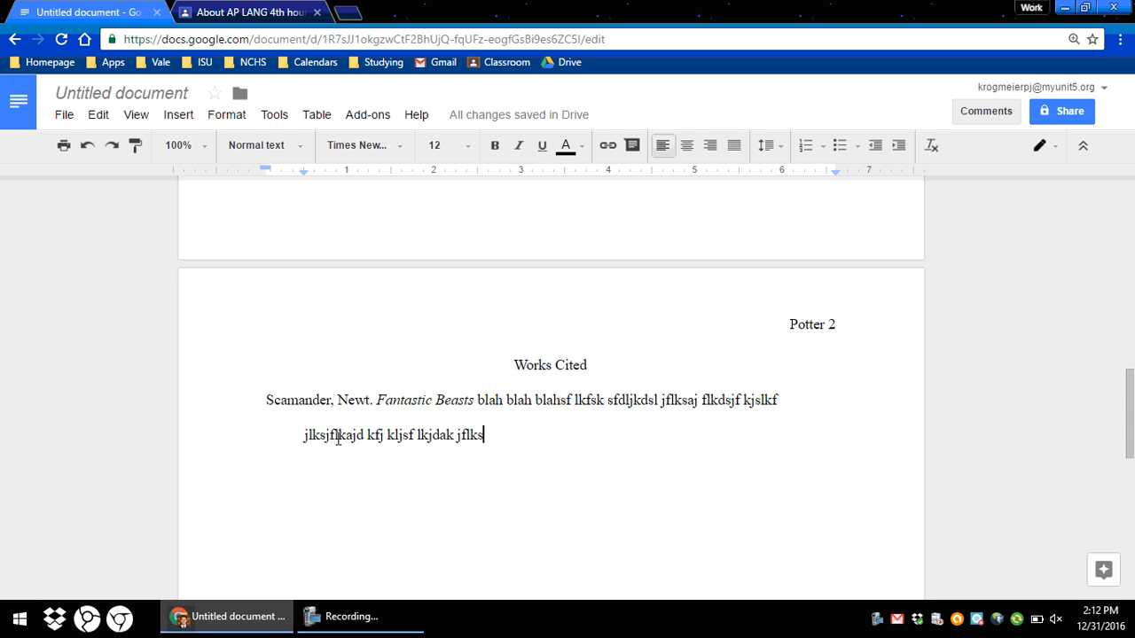
Begin a second citation on a new line below the first with the author's surname.
key("Return")
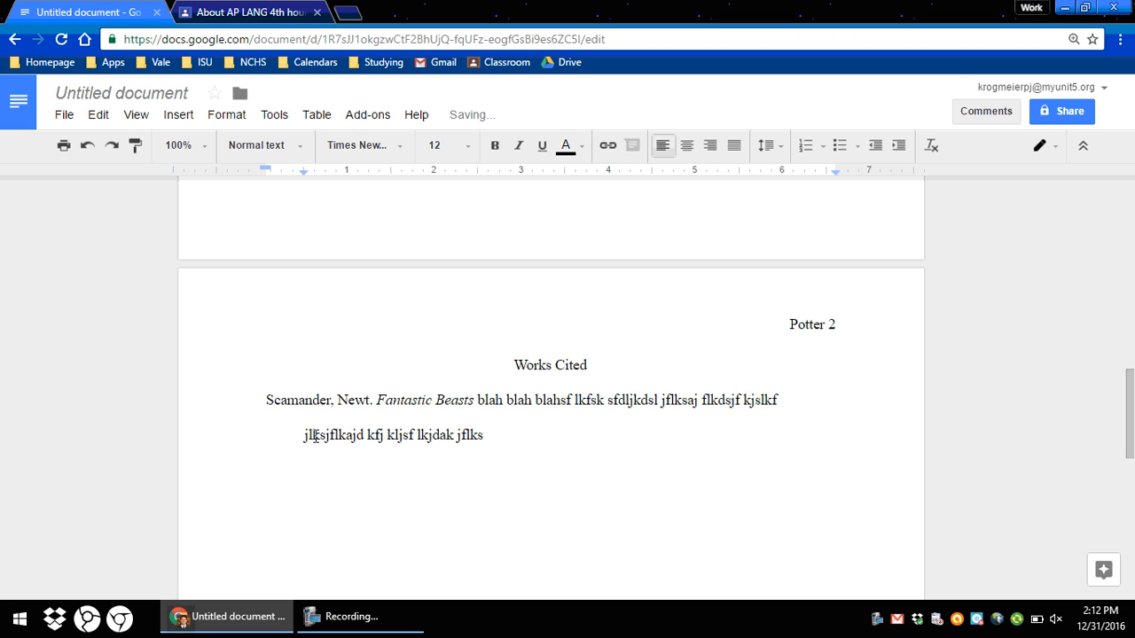
type("Trimble")
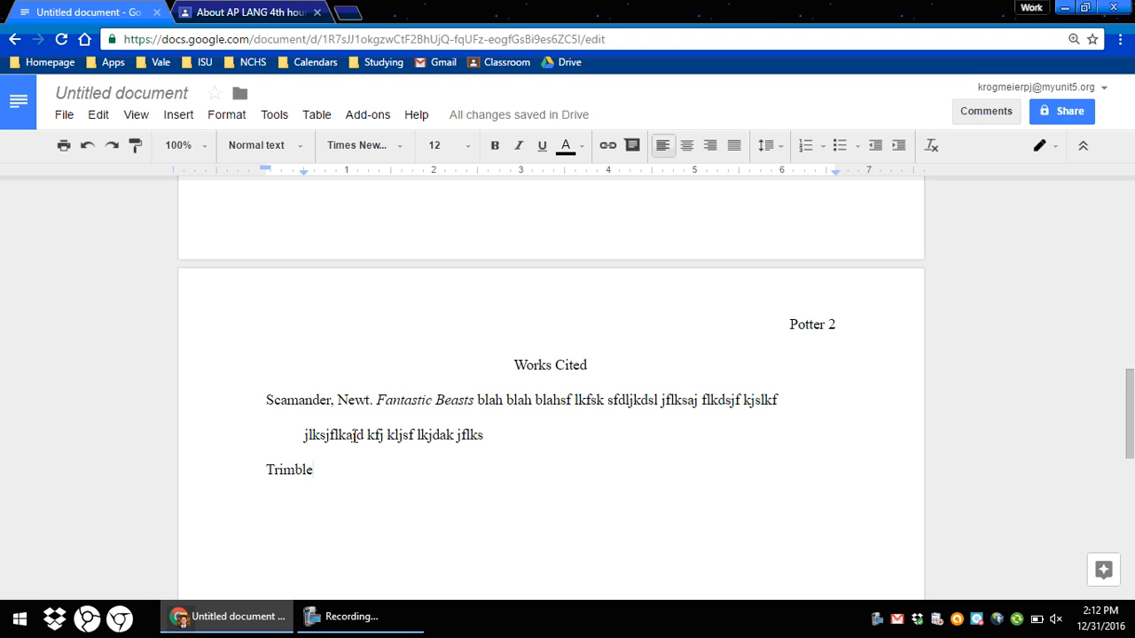
left_click(267, 399)
left_click(390, 623)
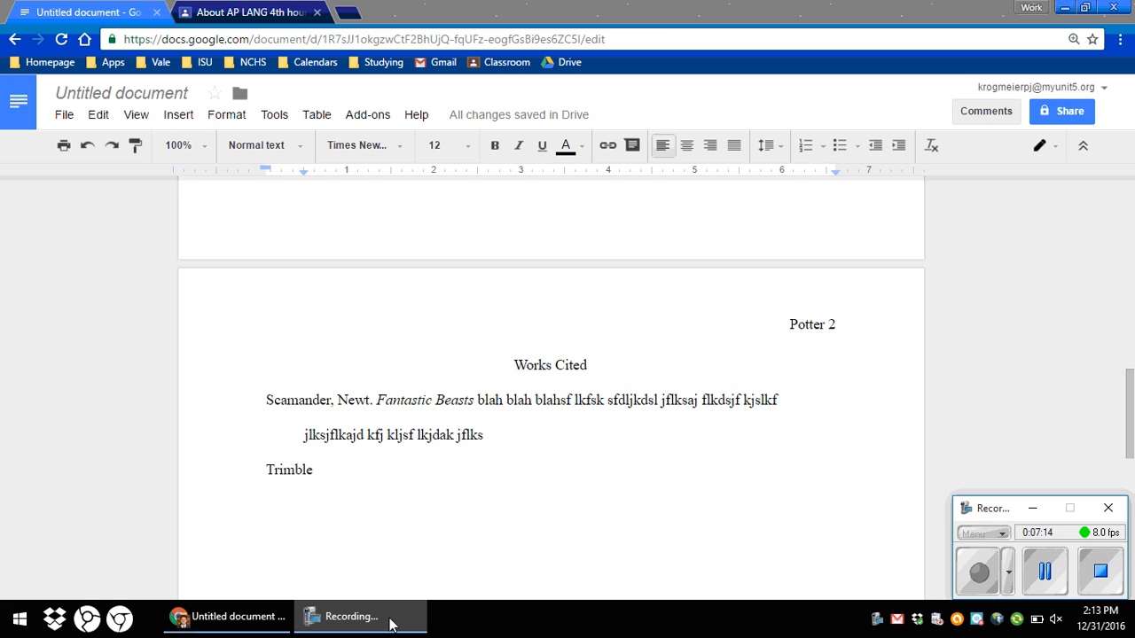